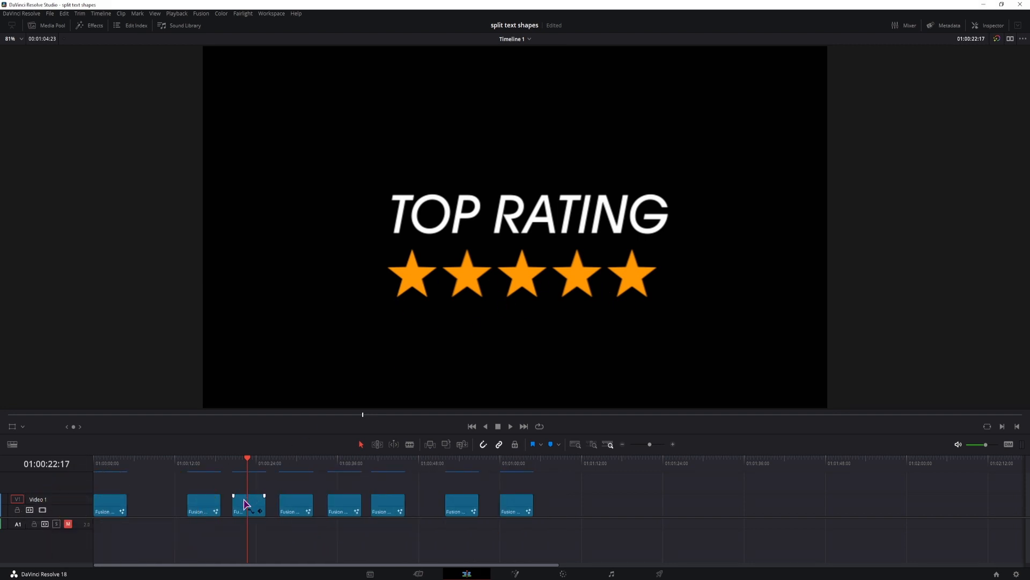
Step: Open the TOP RATING clip's composition on the Fusion page and inspect the Duplicate1 settings and the sStar1_2 color
{"action": "left_click", "coordinate": [245, 503]}
{"action": "left_click", "coordinate": [515, 574]}
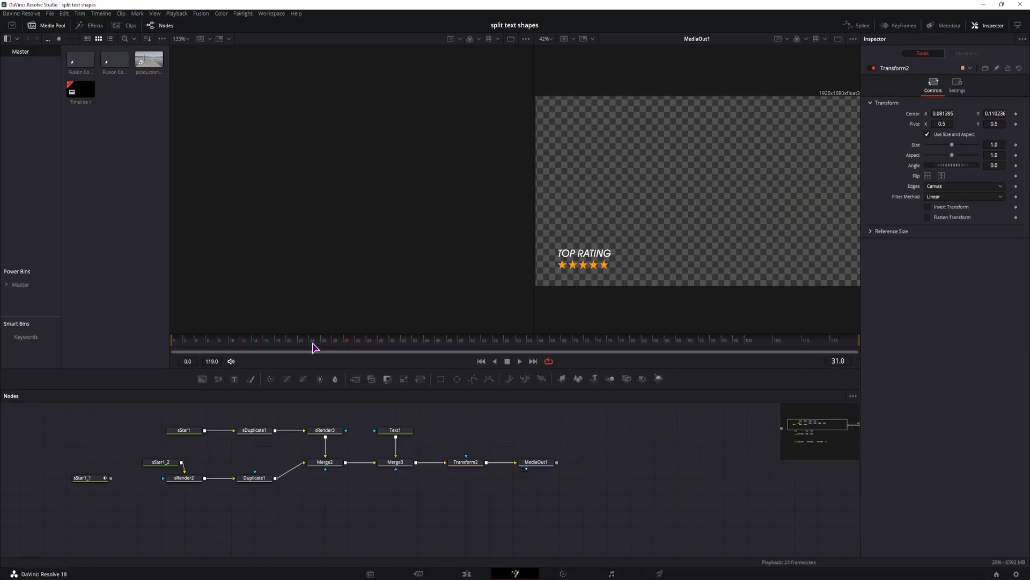
{"action": "left_click_drag", "start_coordinate": [315, 345], "coordinate": [244, 352]}
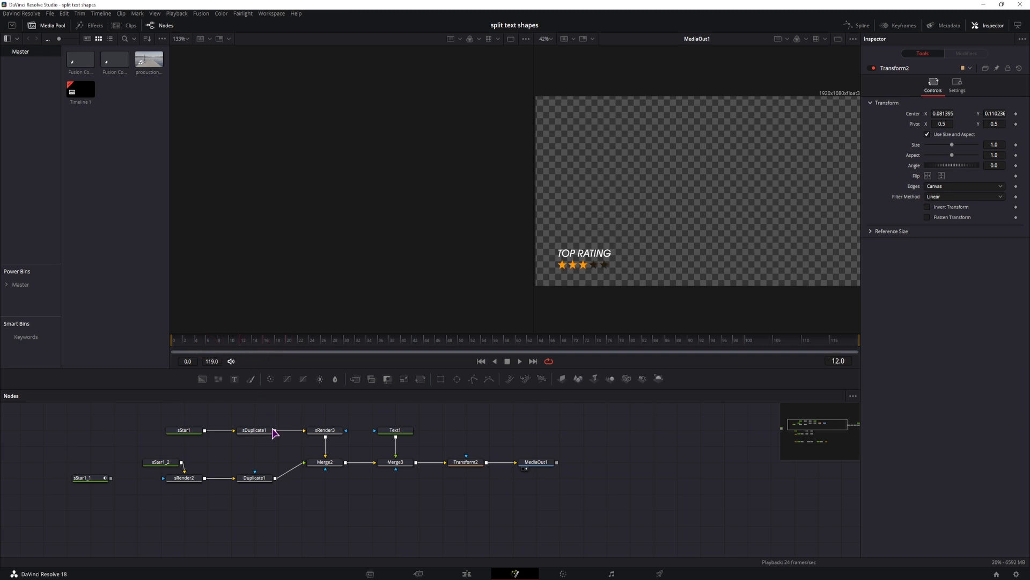
{"action": "left_click", "coordinate": [254, 478]}
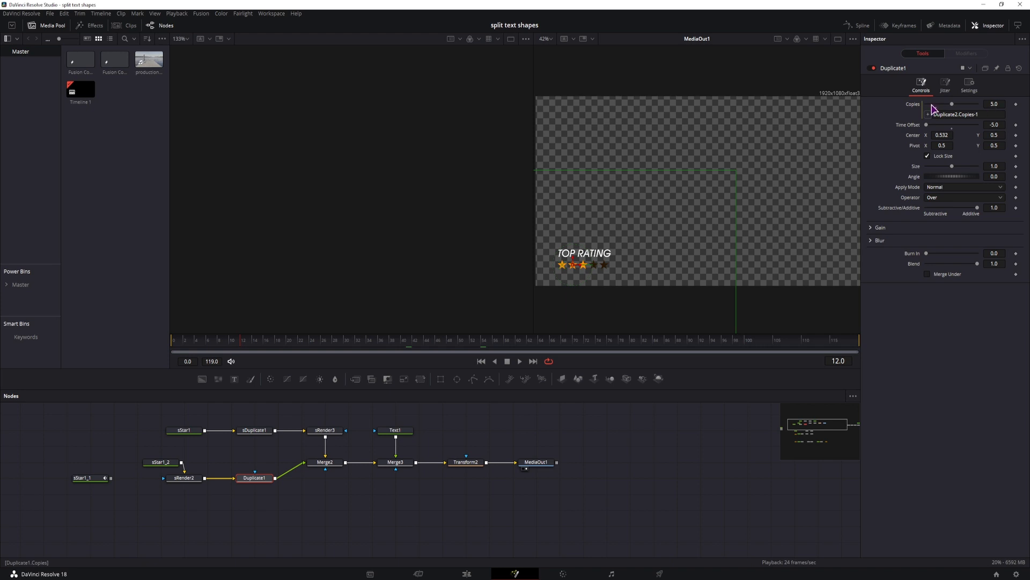
{"action": "left_click", "coordinate": [162, 465]}
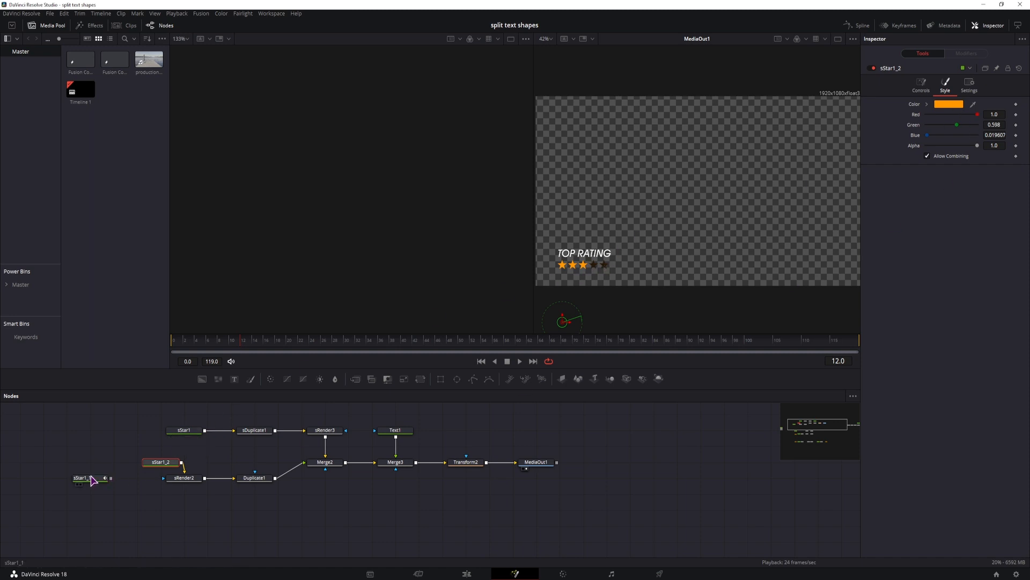
Step: Connect the cyan sStar1_1 to sRender2 in place of sStar1_2, and check the opening frames
{"action": "left_click", "coordinate": [133, 486]}
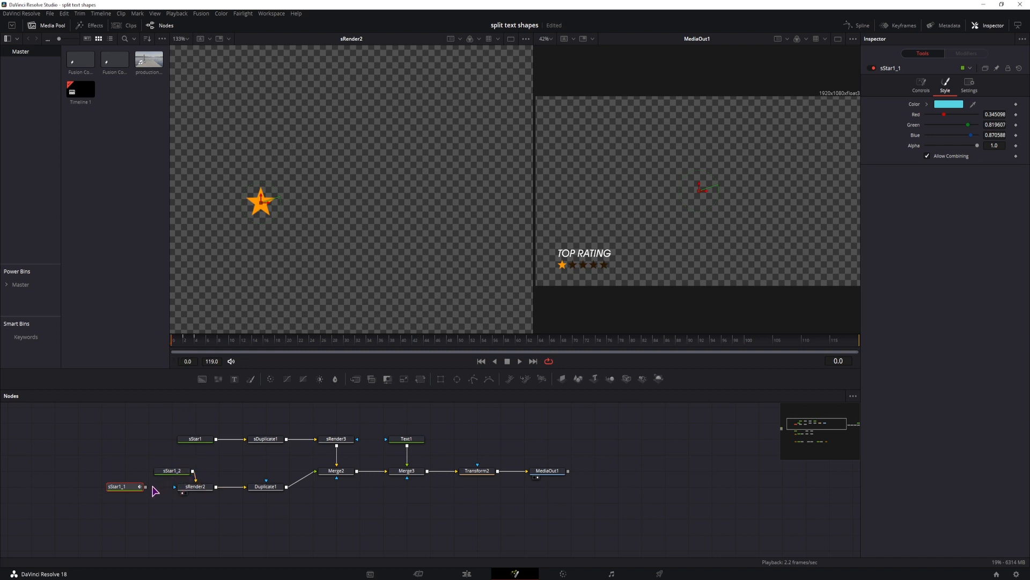
{"action": "left_click_drag", "start_coordinate": [146, 487], "coordinate": [194, 485]}
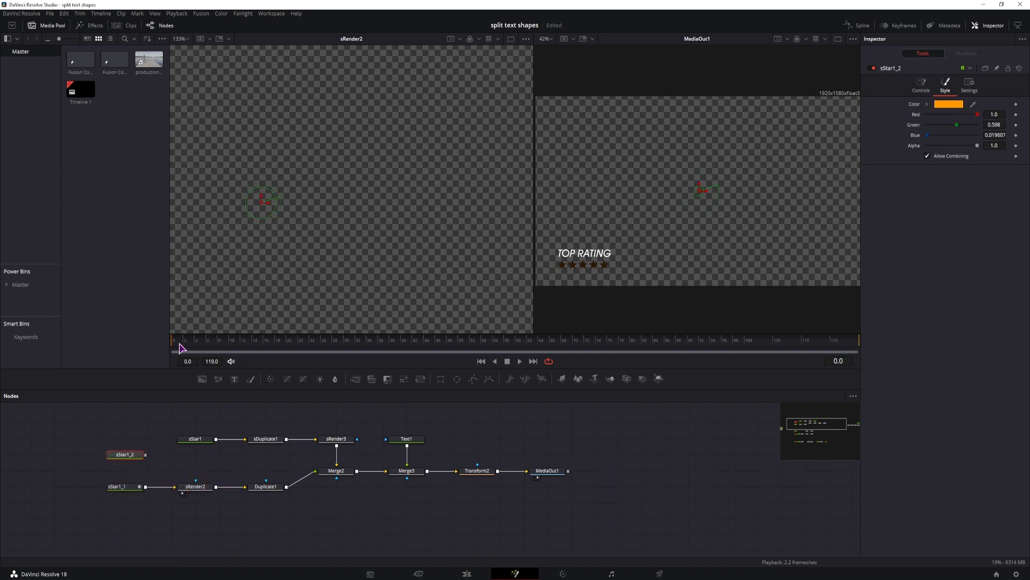
{"action": "mouse_move", "coordinate": [169, 342]}
{"action": "left_mouse_down"}
{"action": "mouse_move", "coordinate": [195, 345]}
{"action": "mouse_move", "coordinate": [179, 342]}
{"action": "mouse_move", "coordinate": [184, 351]}
{"action": "left_mouse_up"}
{"action": "key", "text": "Left"}
Step: Examine sStar1_1's width, height and size keyframes, and preview how the five stars fill in over time
{"action": "left_click", "coordinate": [123, 486]}
{"action": "left_click", "coordinate": [921, 85]}
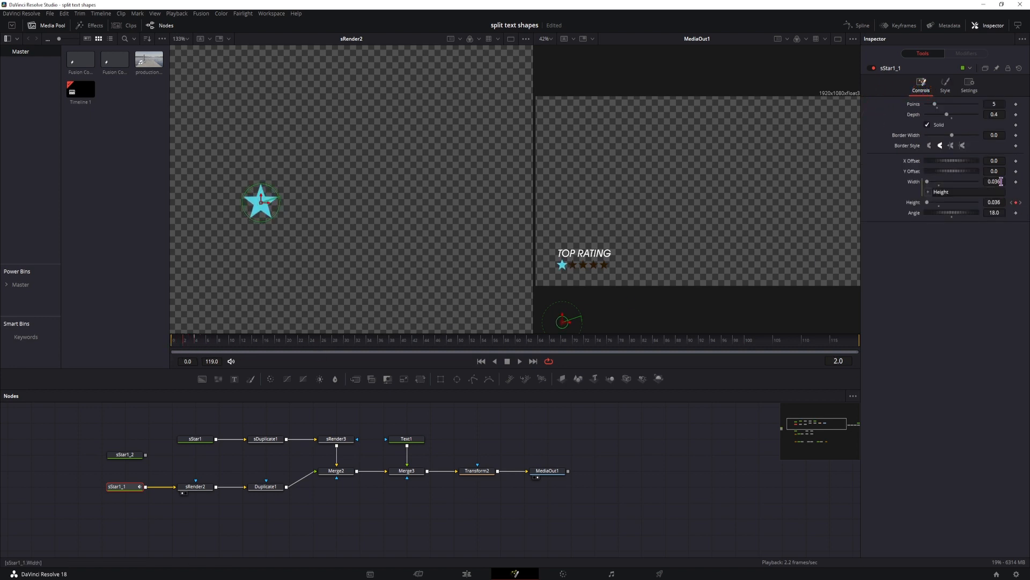
{"action": "left_click", "coordinate": [915, 203]}
{"action": "left_click_drag", "start_coordinate": [193, 340], "coordinate": [290, 350]}
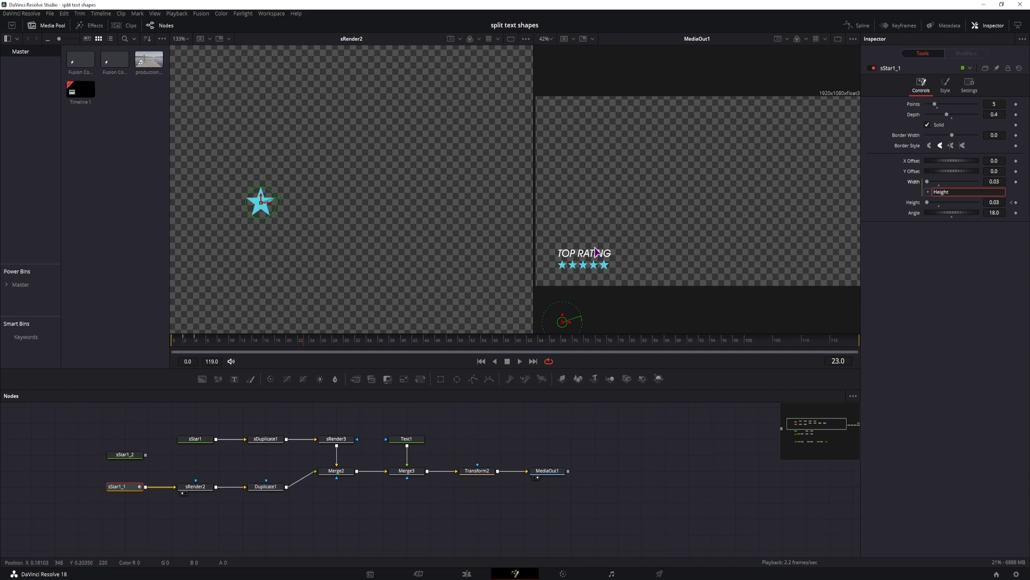
{"action": "left_click_drag", "start_coordinate": [302, 352], "coordinate": [332, 353]}
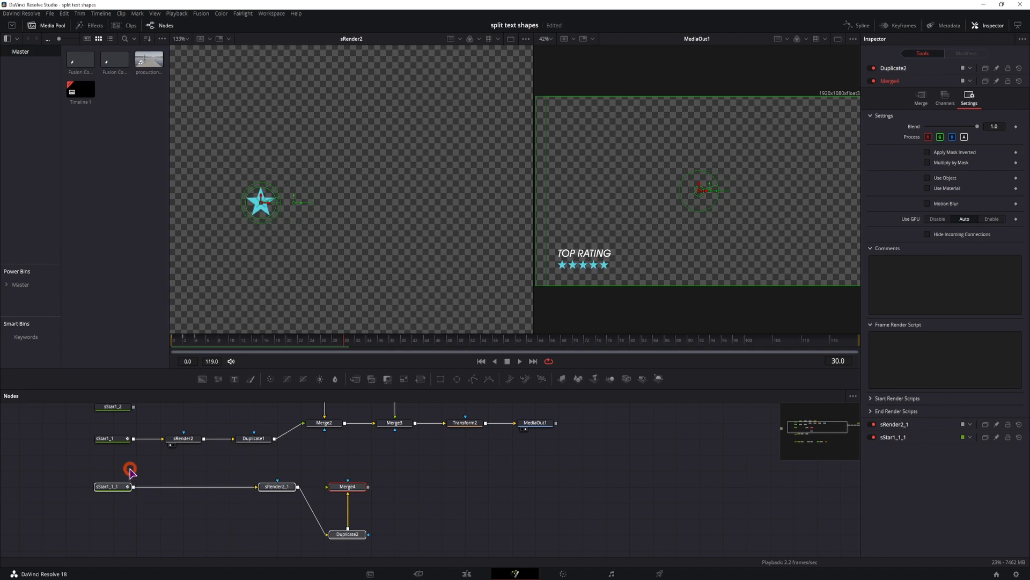
Step: Compare the sStar1_1 and sStar1_1_1 star shapes and preview the magenta star's sRender2_1 output in a viewer
{"action": "left_click", "coordinate": [111, 488]}
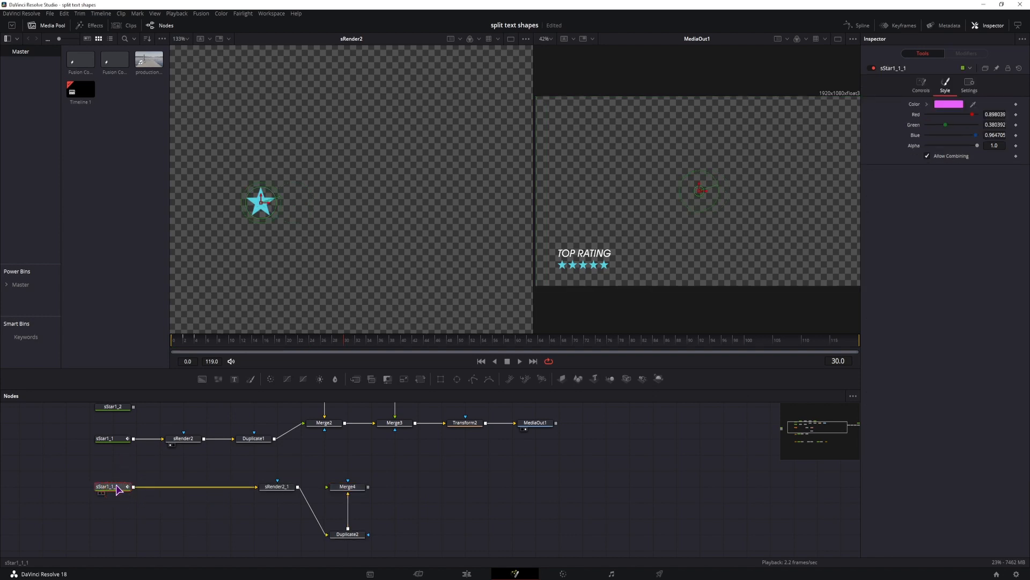
{"action": "left_click", "coordinate": [118, 439]}
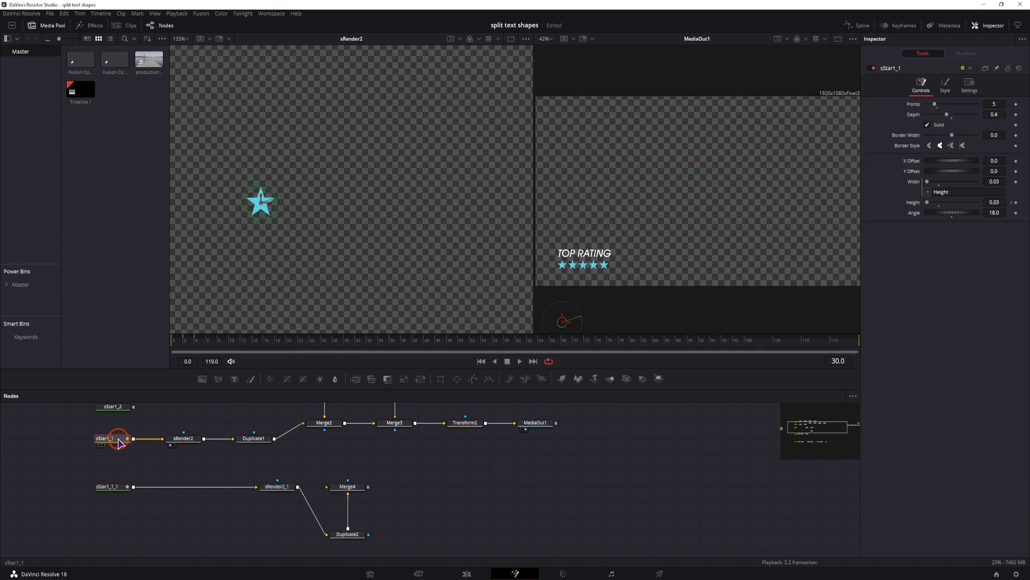
{"action": "left_click", "coordinate": [120, 488]}
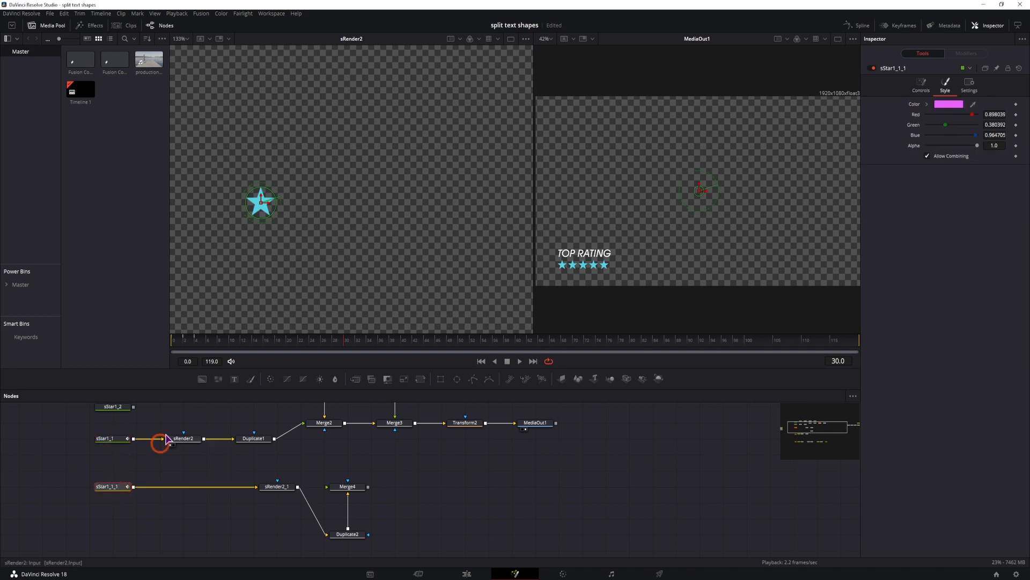
{"action": "left_click", "coordinate": [265, 494]}
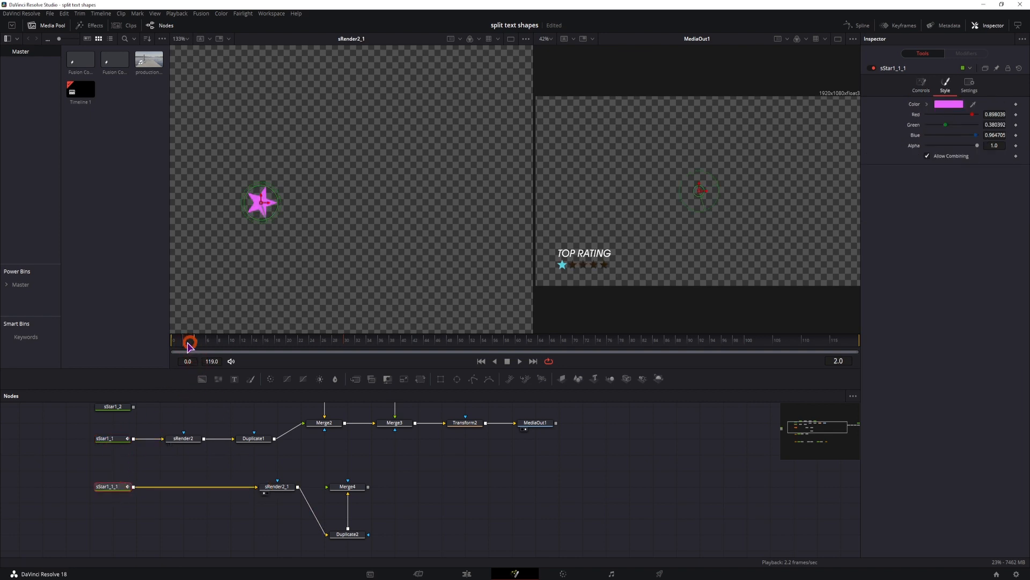
Step: Examine the magenta sStar1_1_1's size and angle animation over its first five frames
{"action": "left_click_drag", "start_coordinate": [188, 340], "coordinate": [182, 347]}
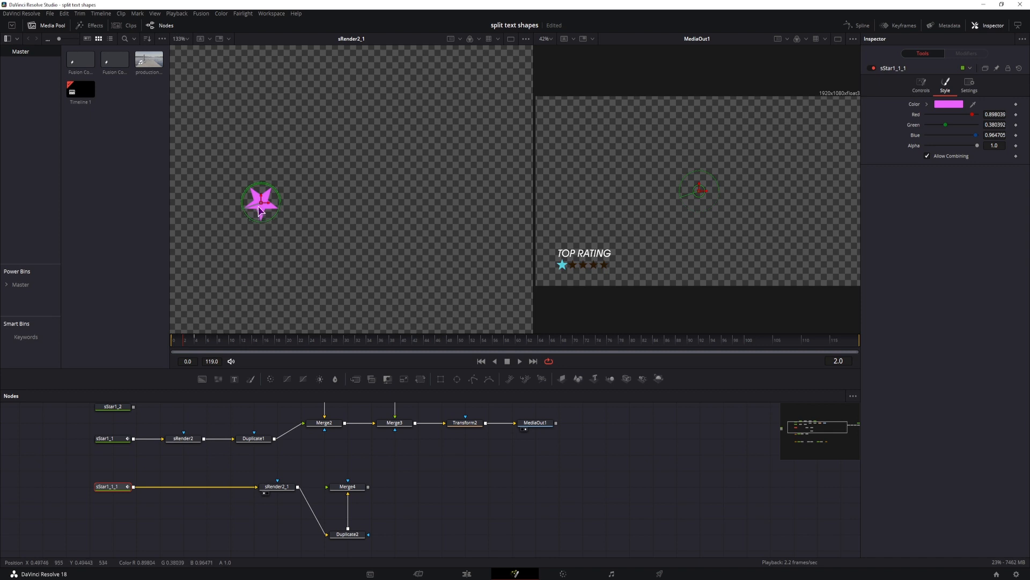
{"action": "left_click", "coordinate": [188, 341]}
{"action": "left_click", "coordinate": [921, 85]}
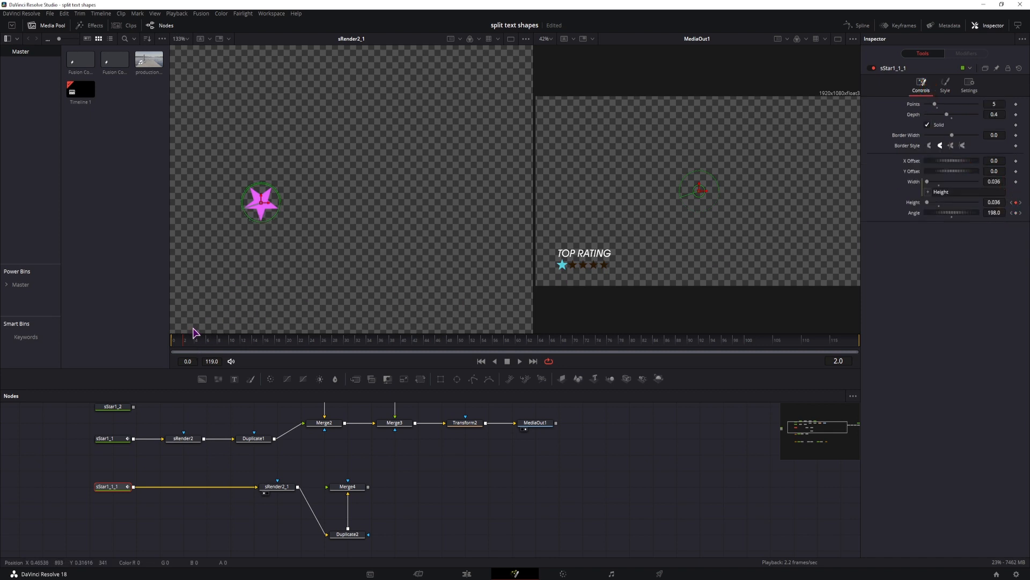
{"action": "mouse_move", "coordinate": [185, 342]}
{"action": "left_mouse_down"}
{"action": "mouse_move", "coordinate": [173, 344]}
{"action": "mouse_move", "coordinate": [204, 351]}
{"action": "mouse_move", "coordinate": [175, 349]}
{"action": "mouse_move", "coordinate": [203, 345]}
{"action": "left_mouse_up"}
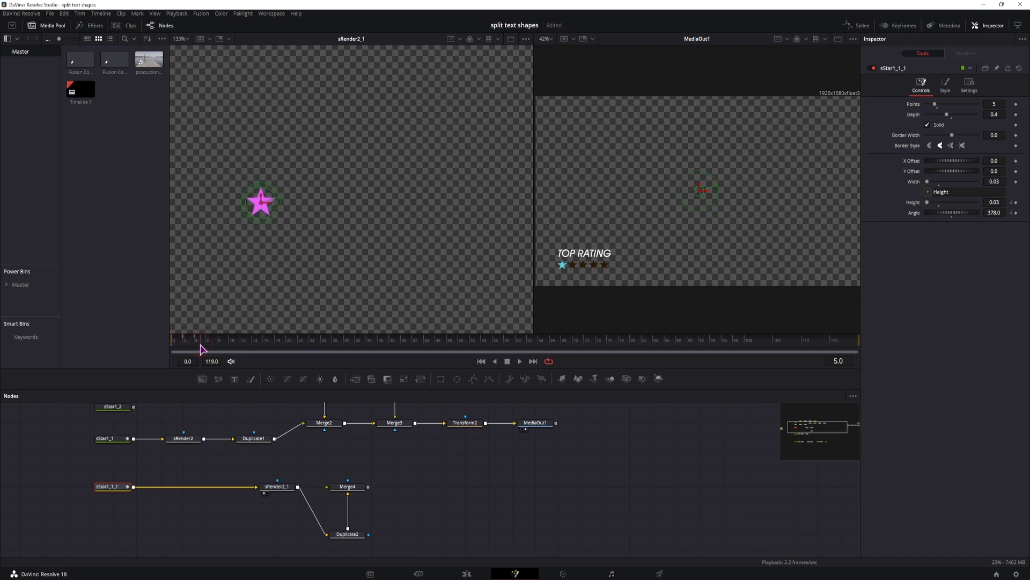
Step: Set the number of copies in Duplicate2 to 5
{"action": "left_click", "coordinate": [356, 540]}
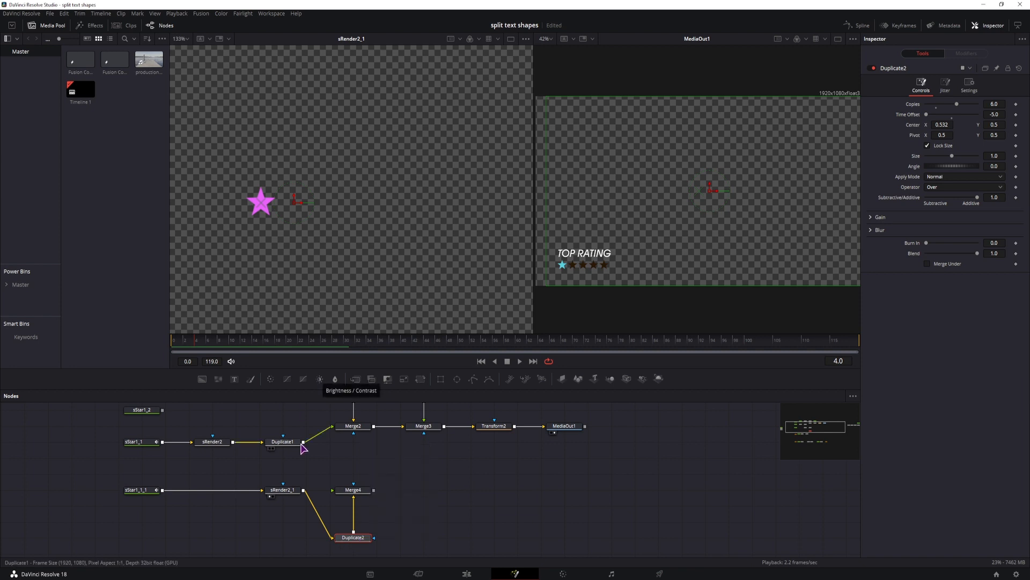
{"action": "left_click_drag", "start_coordinate": [214, 349], "coordinate": [220, 346]}
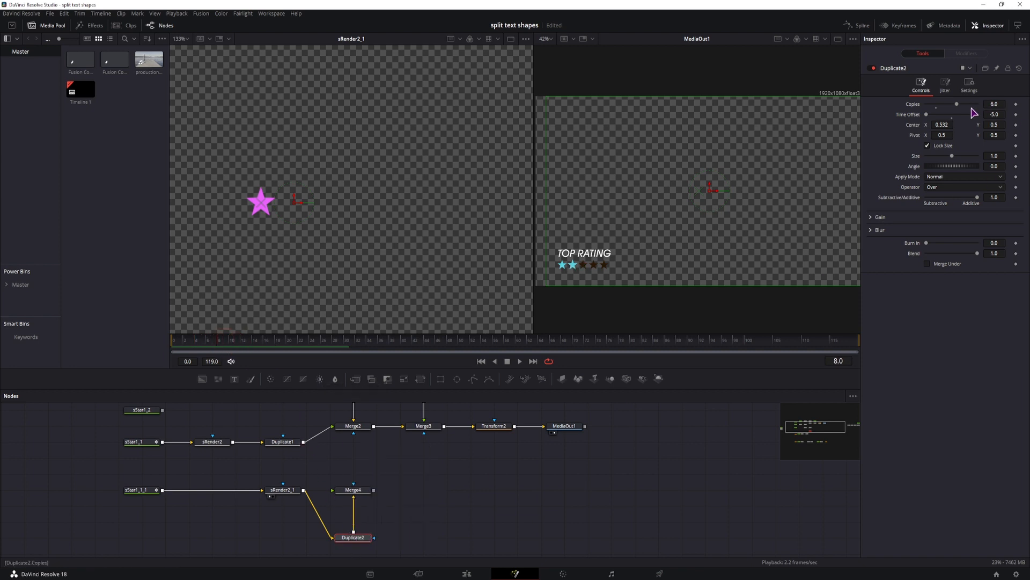
{"action": "left_click", "coordinate": [994, 105]}
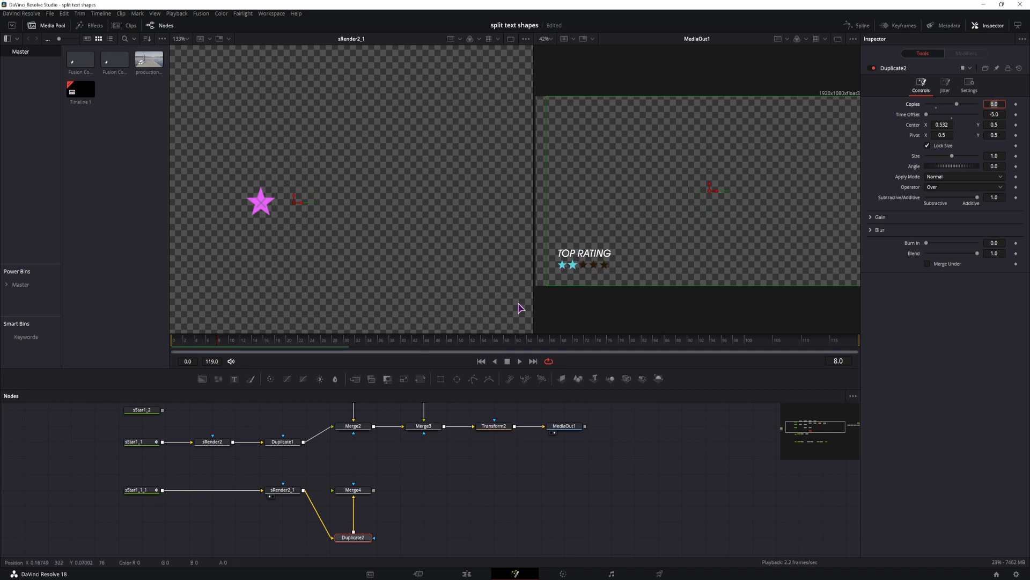
{"action": "left_click_drag", "start_coordinate": [243, 346], "coordinate": [312, 347]}
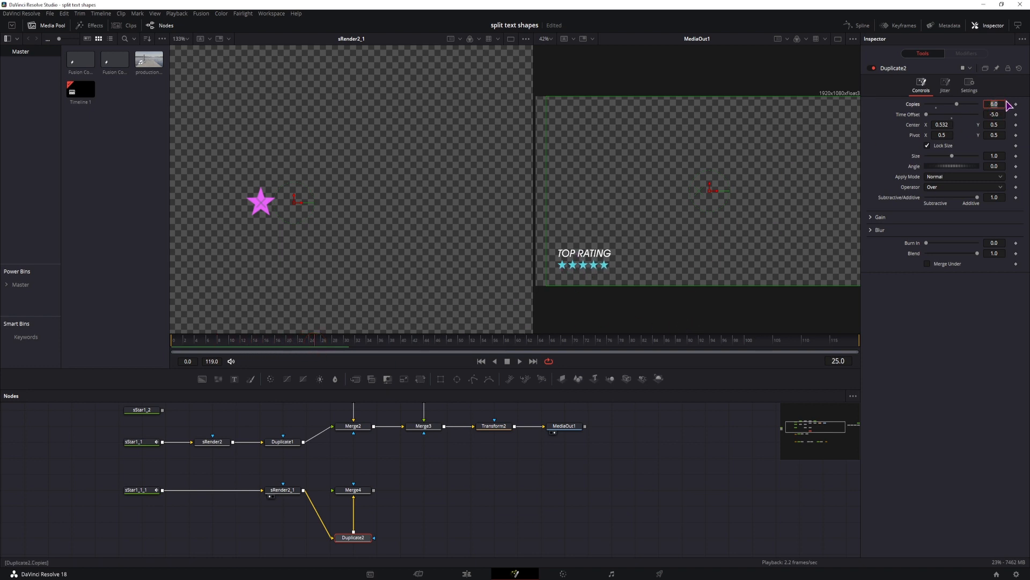
{"action": "type", "text": "5"}
{"action": "key", "text": "Return"}
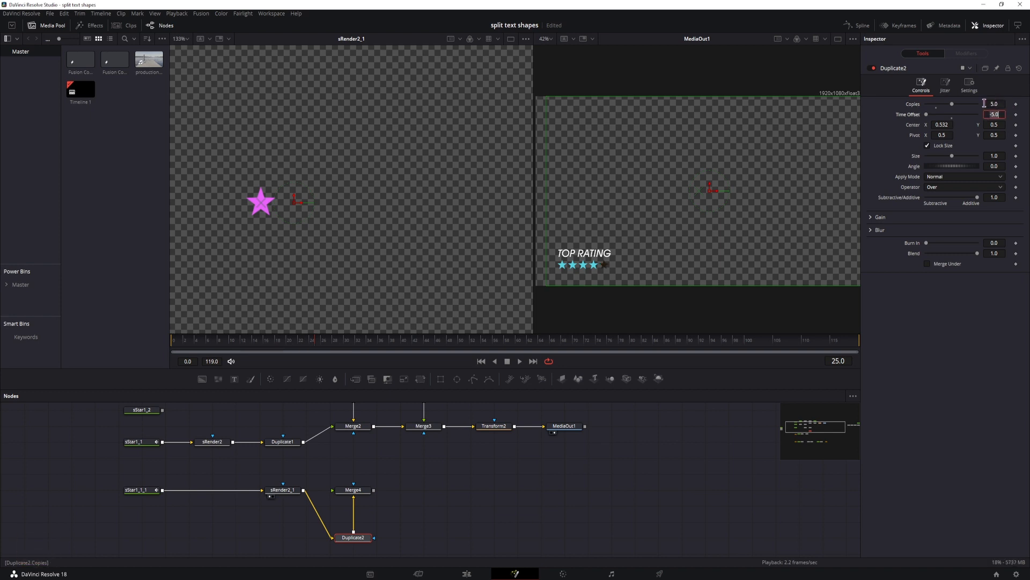
Step: Inspect the Copies expression in Duplicate1, the Duplicate2 settings and the style of sStar1_1_1
{"action": "left_click", "coordinate": [290, 442]}
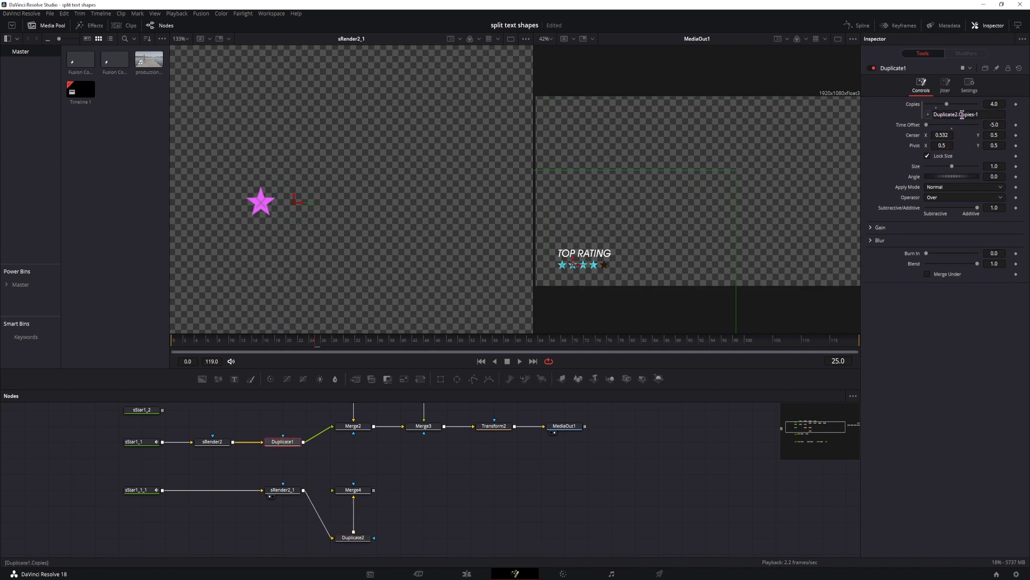
{"action": "left_click", "coordinate": [358, 542]}
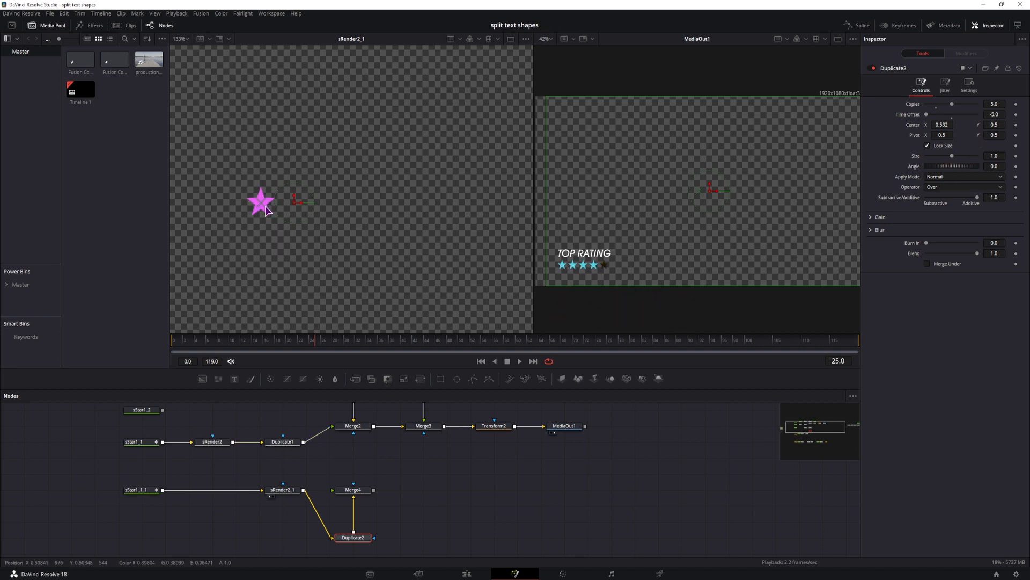
{"action": "left_click", "coordinate": [141, 490]}
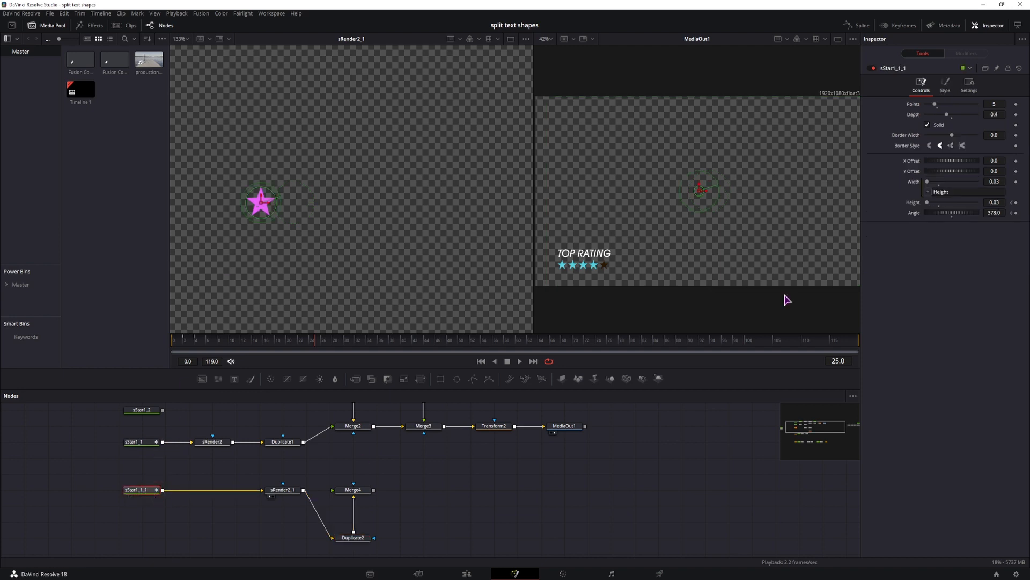
{"action": "left_click", "coordinate": [946, 84]}
{"action": "left_click", "coordinate": [382, 486]}
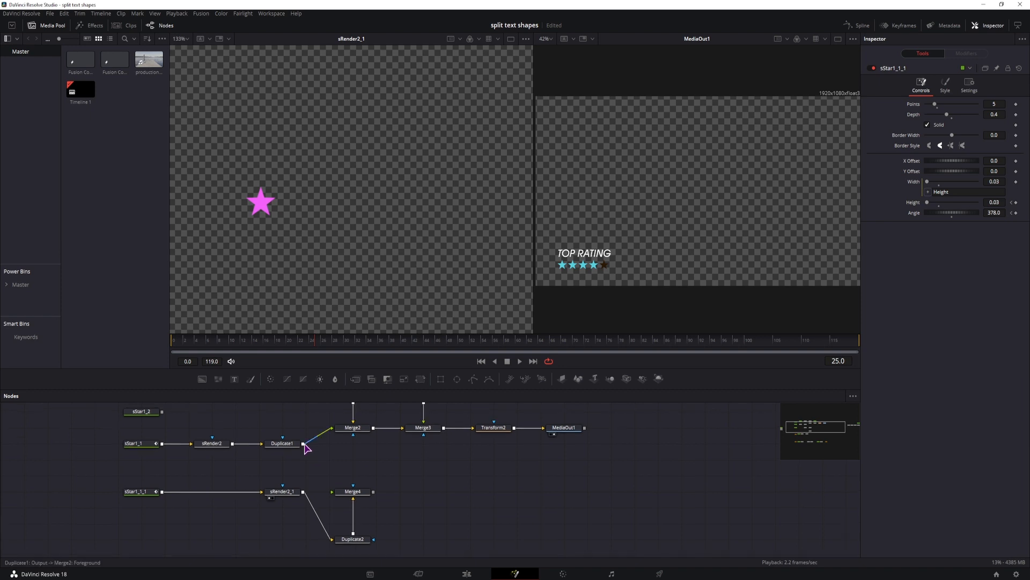
Step: Route Duplicate1 through Merge4 into Merge2 so both star colors are combined, and preview the star animation
{"action": "left_click_drag", "start_coordinate": [303, 445], "coordinate": [332, 432]}
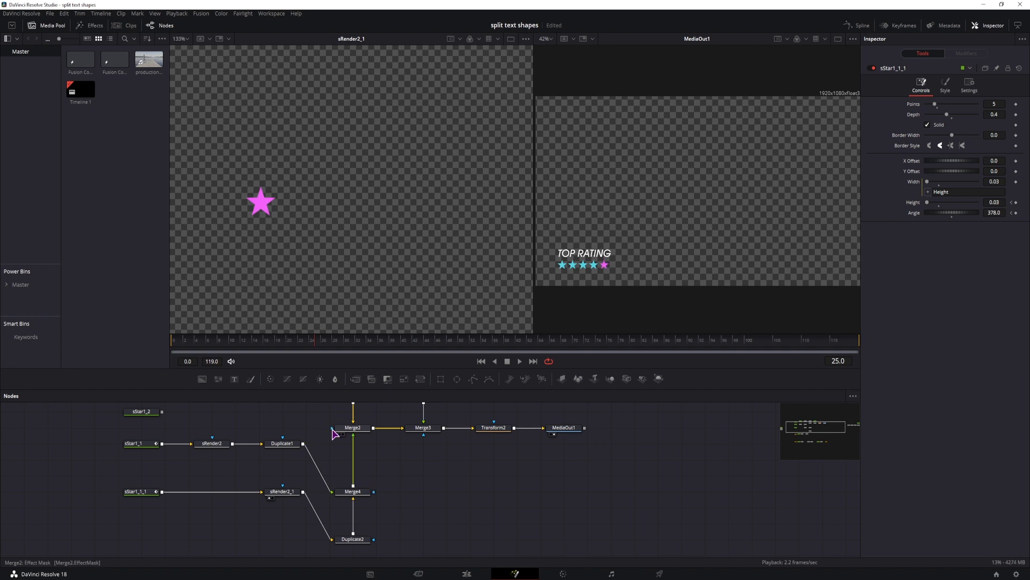
{"action": "left_click_drag", "start_coordinate": [316, 345], "coordinate": [243, 344]}
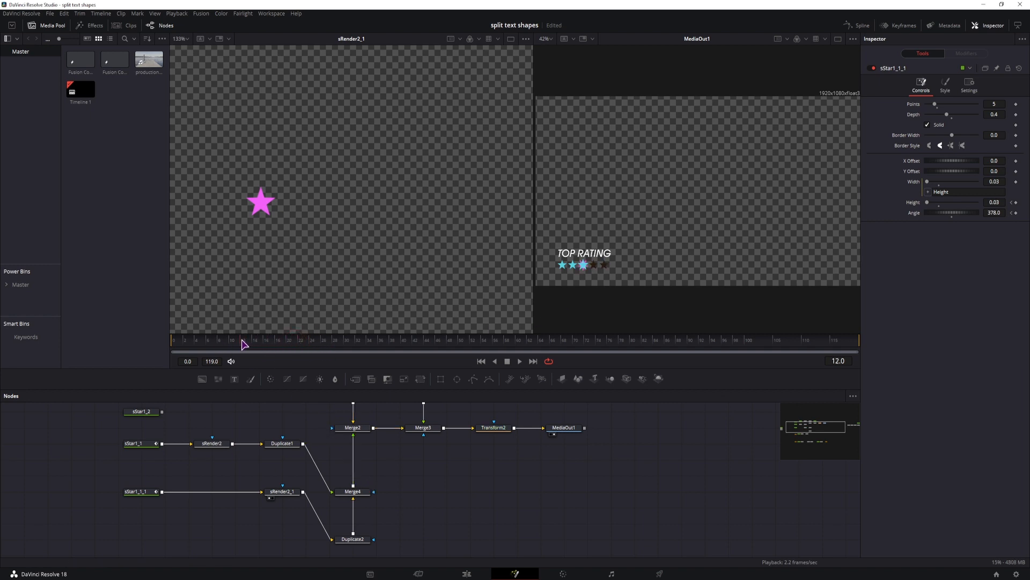
{"action": "left_click", "coordinate": [232, 345]}
{"action": "left_click_drag", "start_coordinate": [232, 344], "coordinate": [187, 344]}
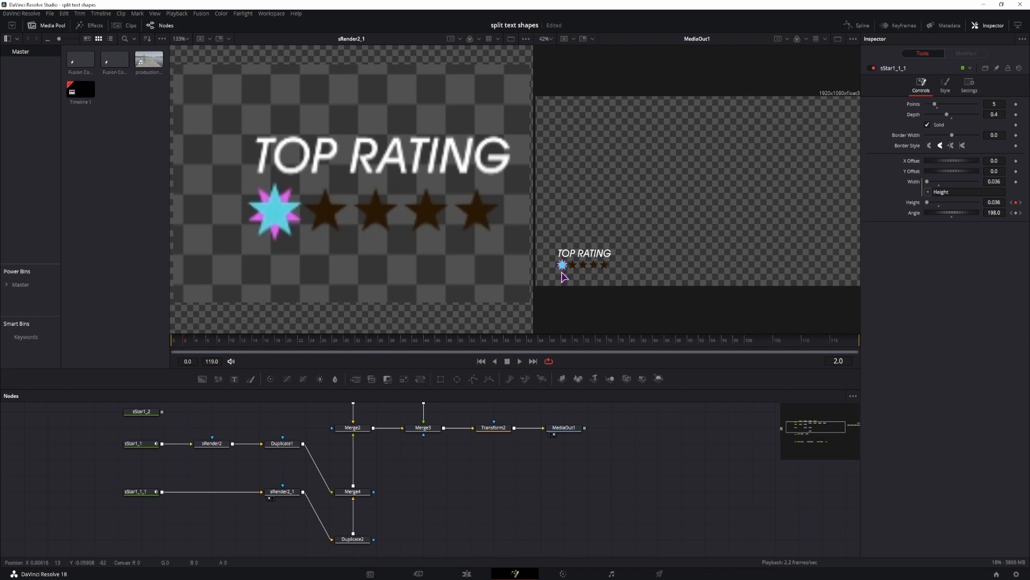
{"action": "left_click_drag", "start_coordinate": [198, 345], "coordinate": [278, 350]}
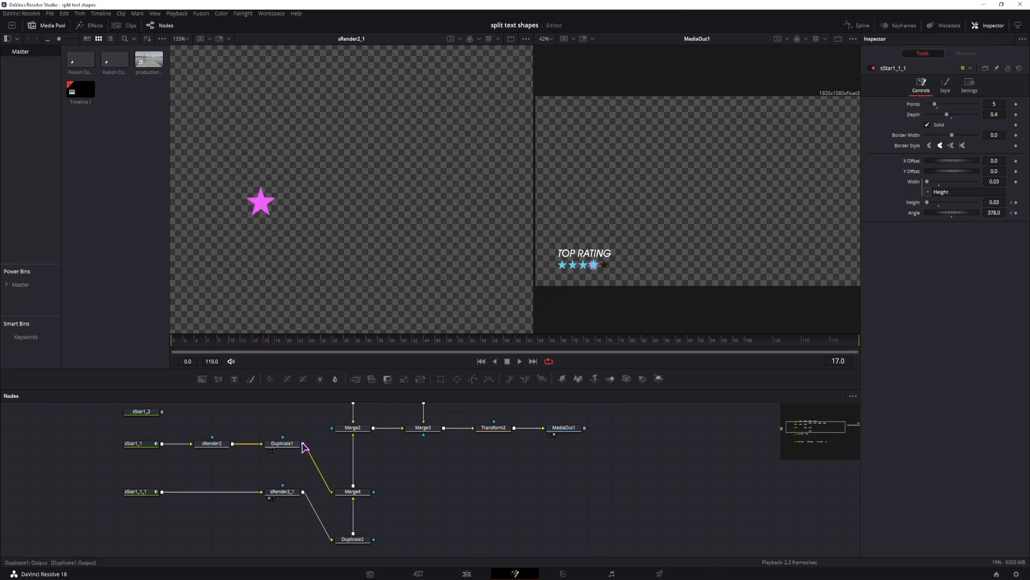
Step: Connect Duplicate1's output to sRender2_1 as its effect mask, and compare the stars with and without the mask
{"action": "left_click_drag", "start_coordinate": [303, 443], "coordinate": [283, 488]}
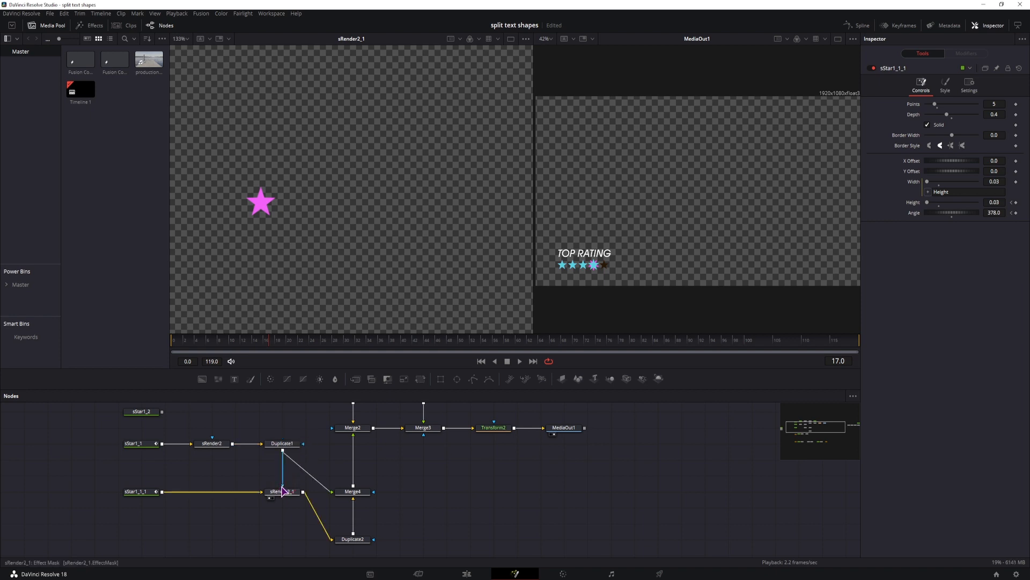
{"action": "left_click_drag", "start_coordinate": [259, 344], "coordinate": [283, 352]}
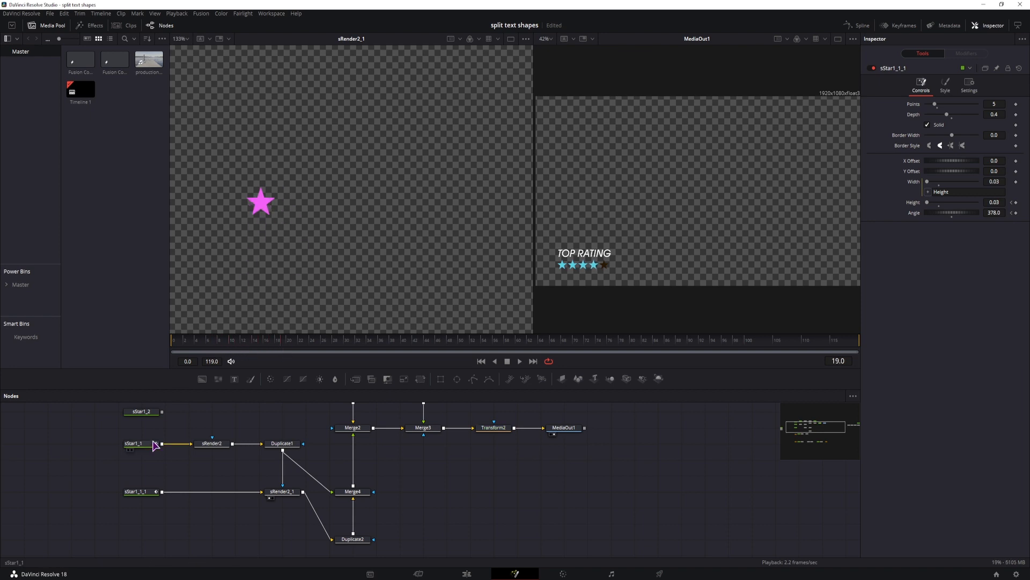
{"action": "left_click_drag", "start_coordinate": [279, 346], "coordinate": [184, 343]}
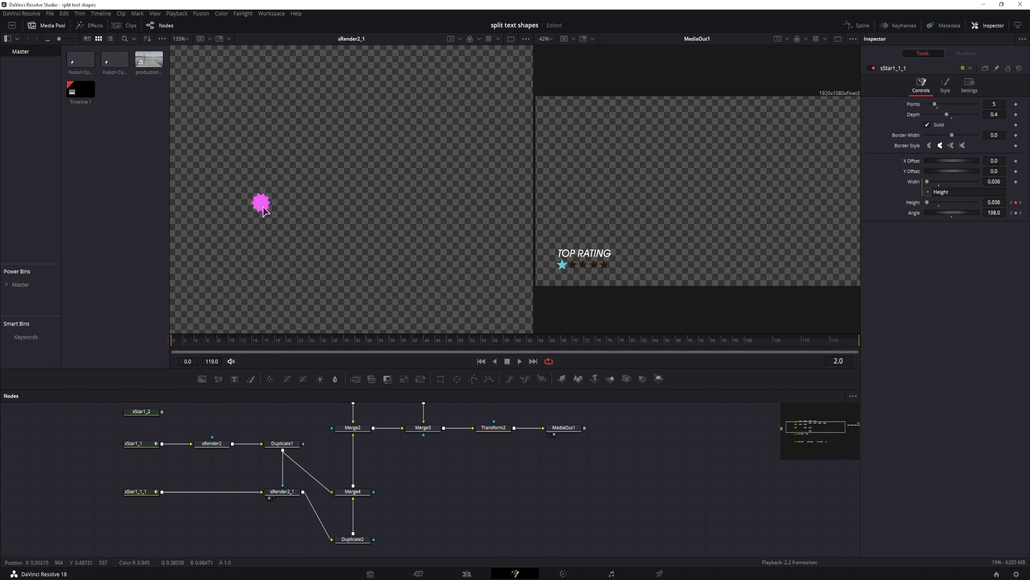
{"action": "left_click_drag", "start_coordinate": [283, 482], "coordinate": [260, 477]}
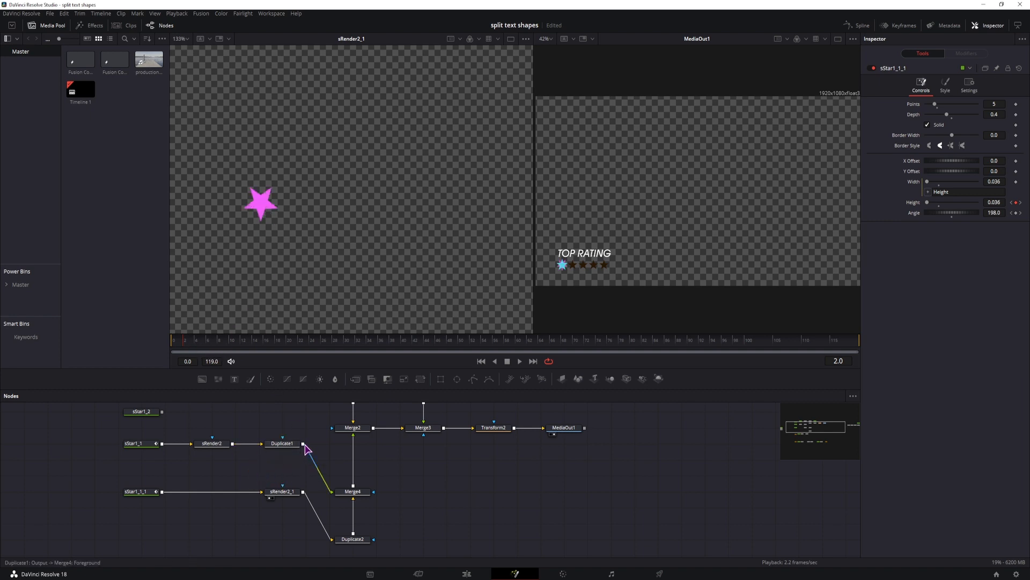
{"action": "left_click_drag", "start_coordinate": [303, 444], "coordinate": [283, 484]}
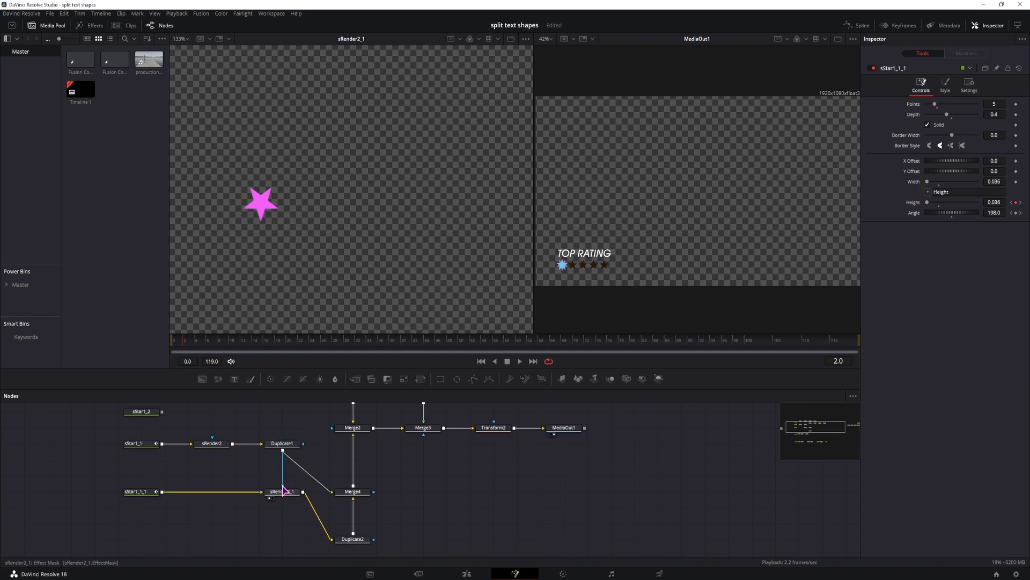
Step: Set the number of copies in Duplicate2 to 3 and play back the rating animation
{"action": "left_click_drag", "start_coordinate": [202, 342], "coordinate": [335, 350]}
{"action": "left_click", "coordinate": [356, 540]}
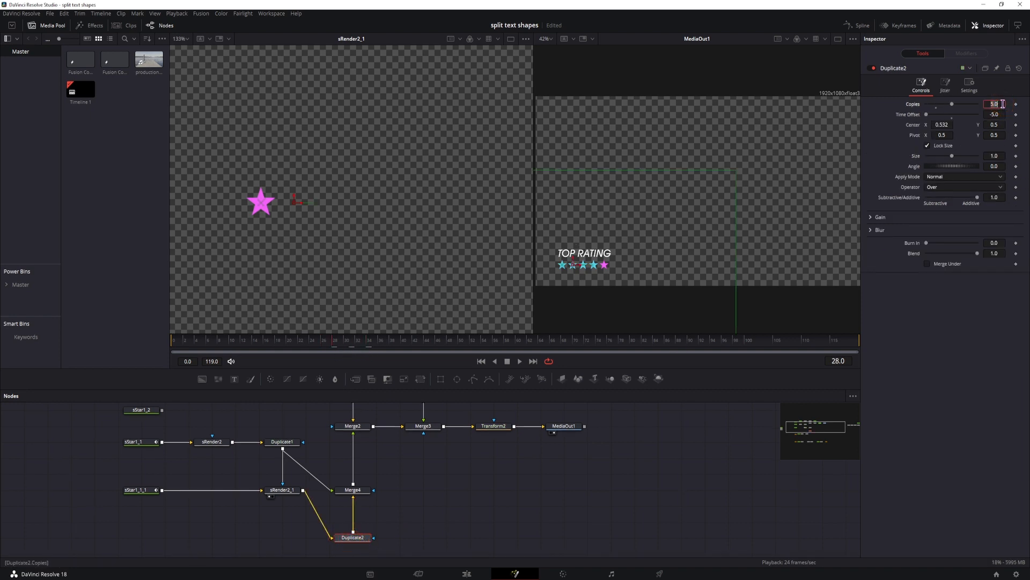
{"action": "type", "text": "3"}
{"action": "key", "text": "Return"}
{"action": "left_click", "coordinate": [545, 480]}
{"action": "key", "text": "space"}
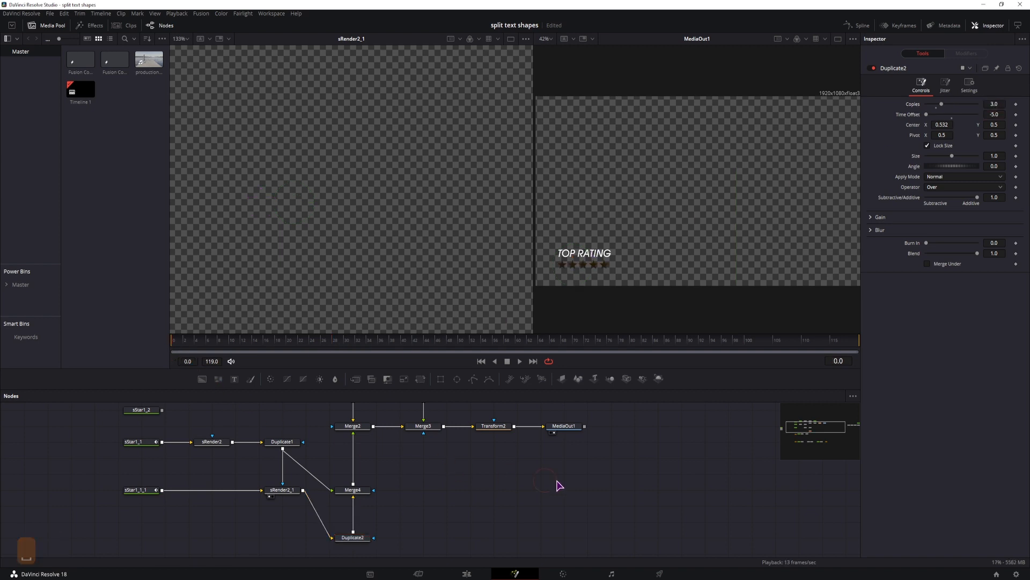
{"action": "key", "text": "space"}
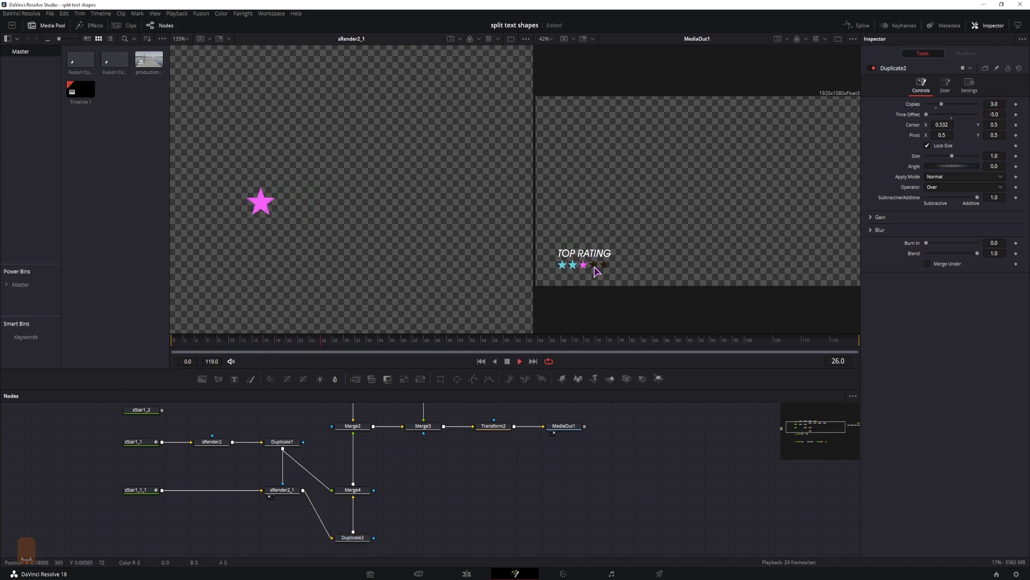
Step: Change the color of sStar1_1_1 to near white with red 1.0, green 0.961 and blue 1.0, and preview it
{"action": "left_click", "coordinate": [152, 490]}
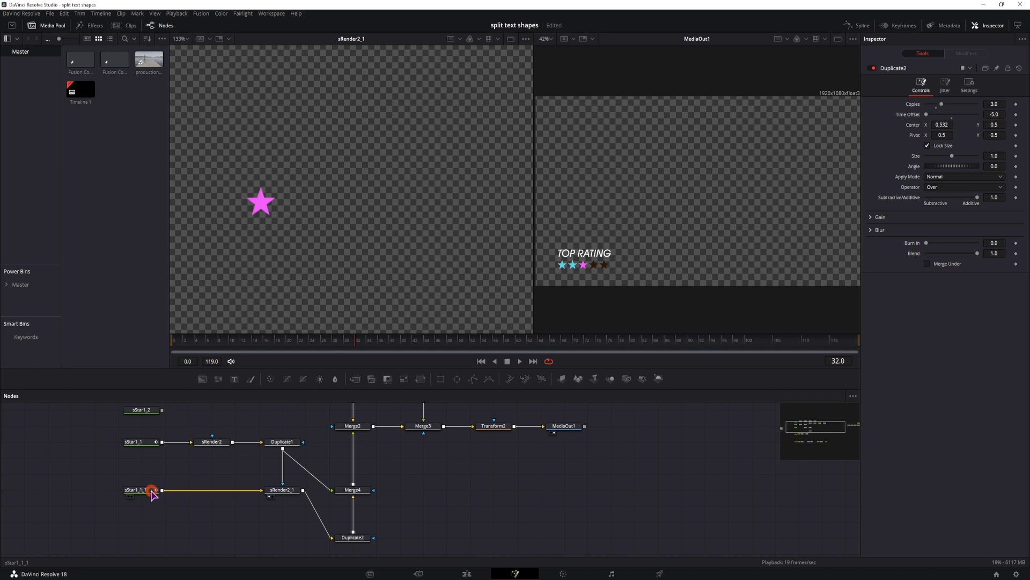
{"action": "left_click", "coordinate": [947, 91]}
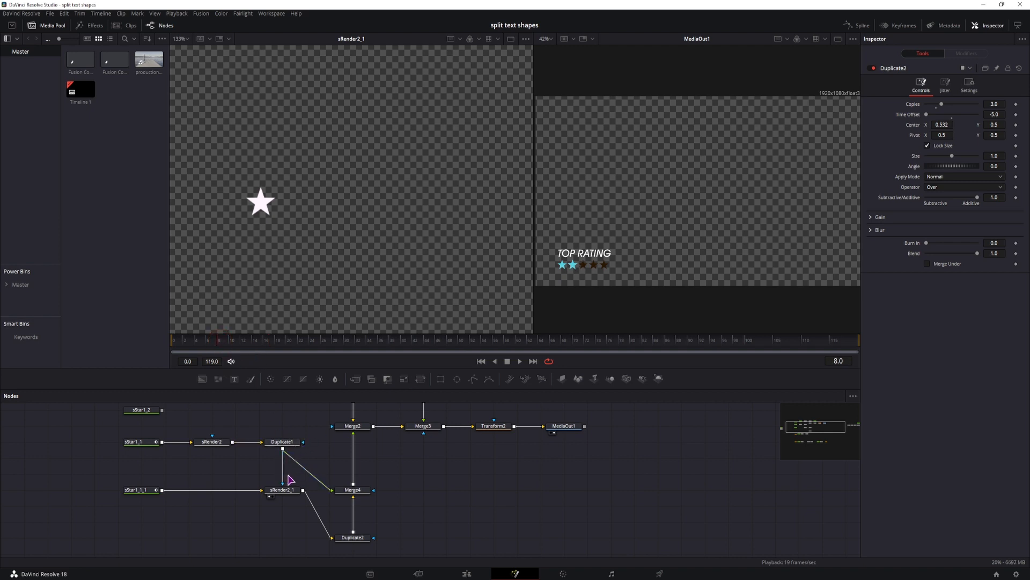
{"action": "left_click", "coordinate": [191, 342]}
Step: Place the Rectangle1, Background2, Duplicate3 and Merge5 node chain below the sStar1_1_1 branch
{"action": "left_click_drag", "start_coordinate": [285, 474], "coordinate": [238, 467]}
{"action": "left_click_drag", "start_coordinate": [303, 442], "coordinate": [287, 476]}
{"action": "left_click_drag", "start_coordinate": [287, 476], "coordinate": [315, 508]}
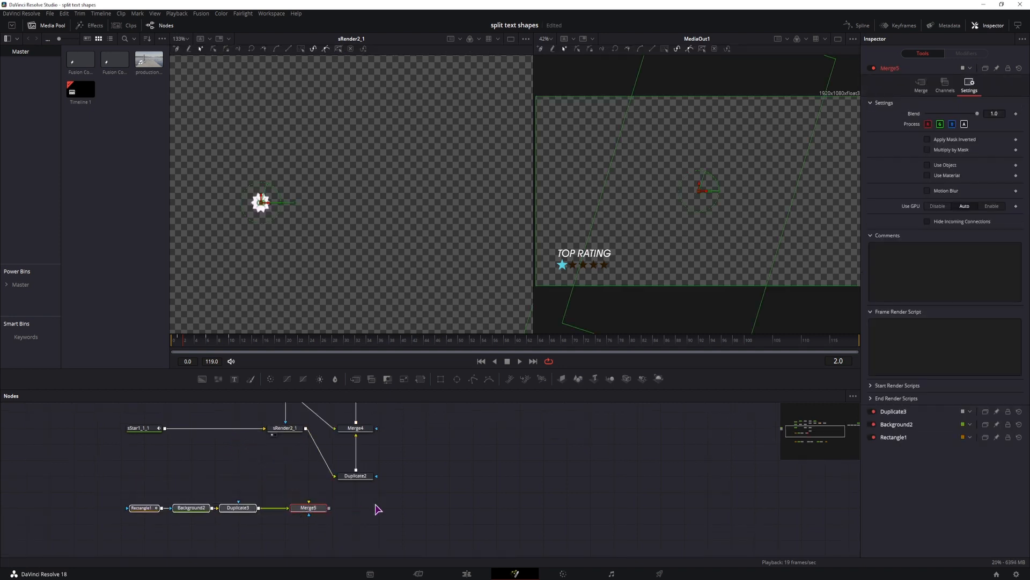
Step: Examine Rectangle1's animated settings and preview the burst lines at Background2 and Duplicate3 over the opening frames
{"action": "left_click", "coordinate": [155, 509]}
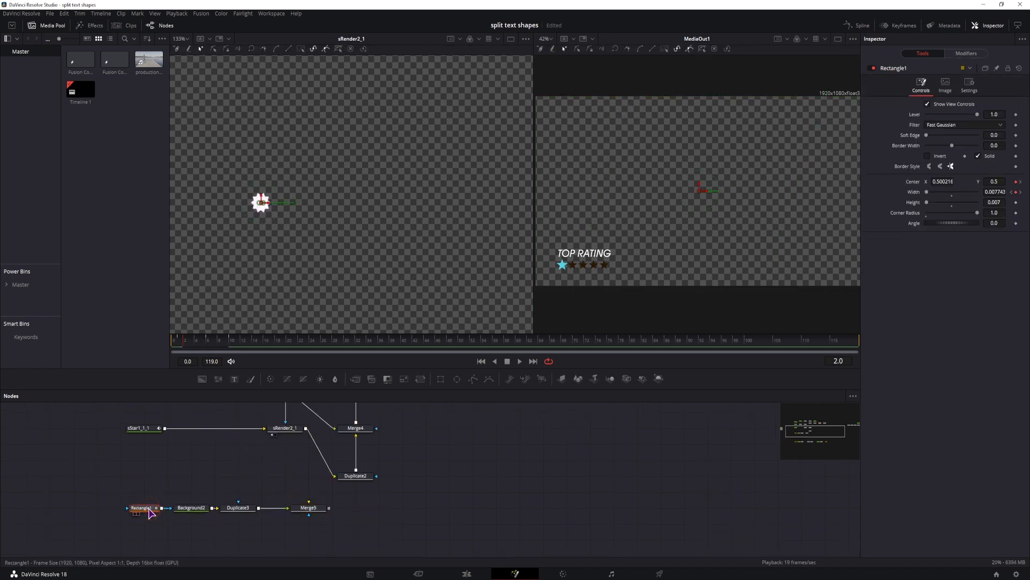
{"action": "left_click", "coordinate": [178, 515]}
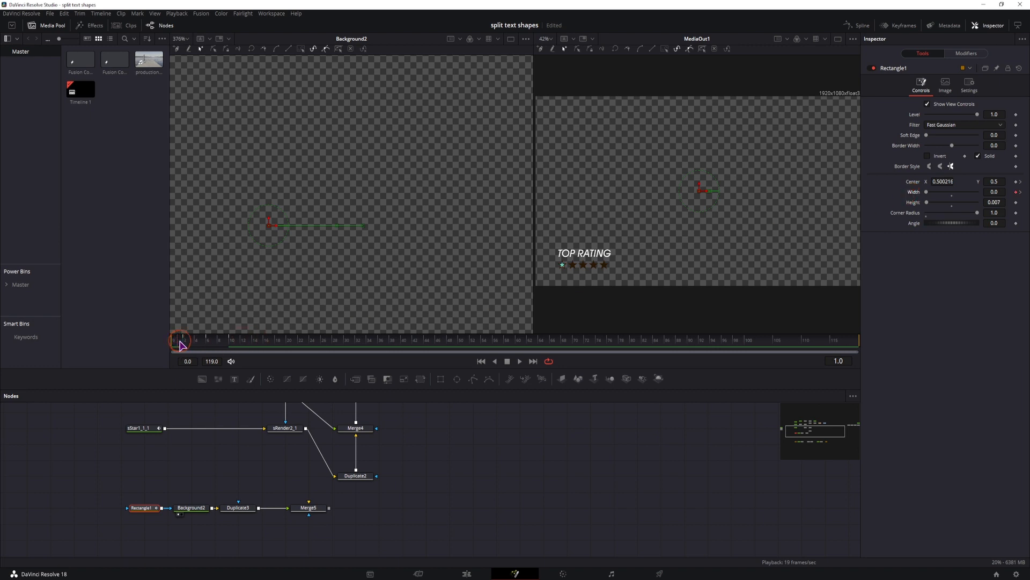
{"action": "left_click_drag", "start_coordinate": [182, 346], "coordinate": [210, 348]}
{"action": "left_click", "coordinate": [240, 512]}
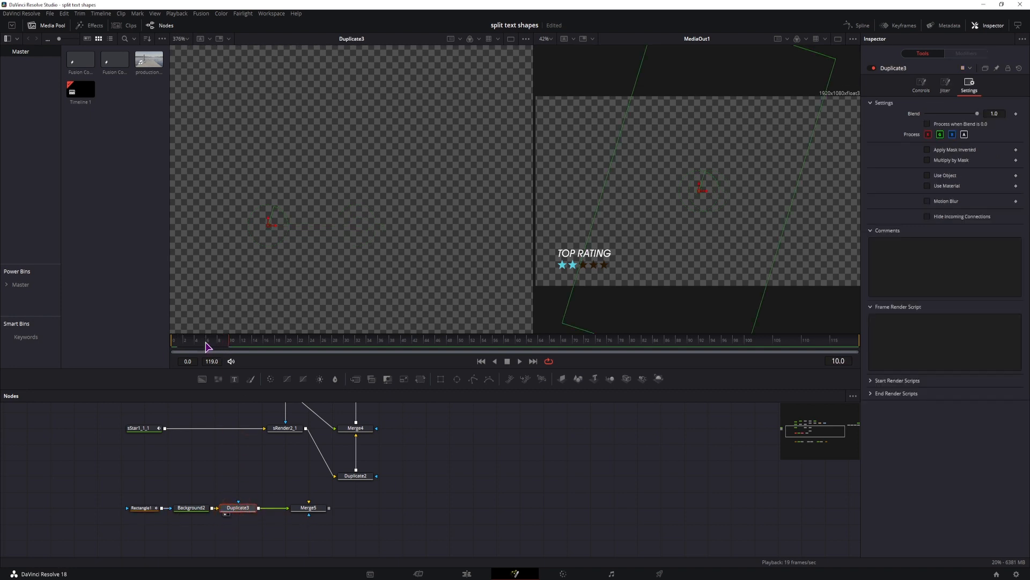
{"action": "mouse_move", "coordinate": [208, 346]}
{"action": "left_mouse_down"}
{"action": "mouse_move", "coordinate": [219, 345]}
{"action": "mouse_move", "coordinate": [181, 345]}
{"action": "mouse_move", "coordinate": [196, 350]}
{"action": "left_mouse_up"}
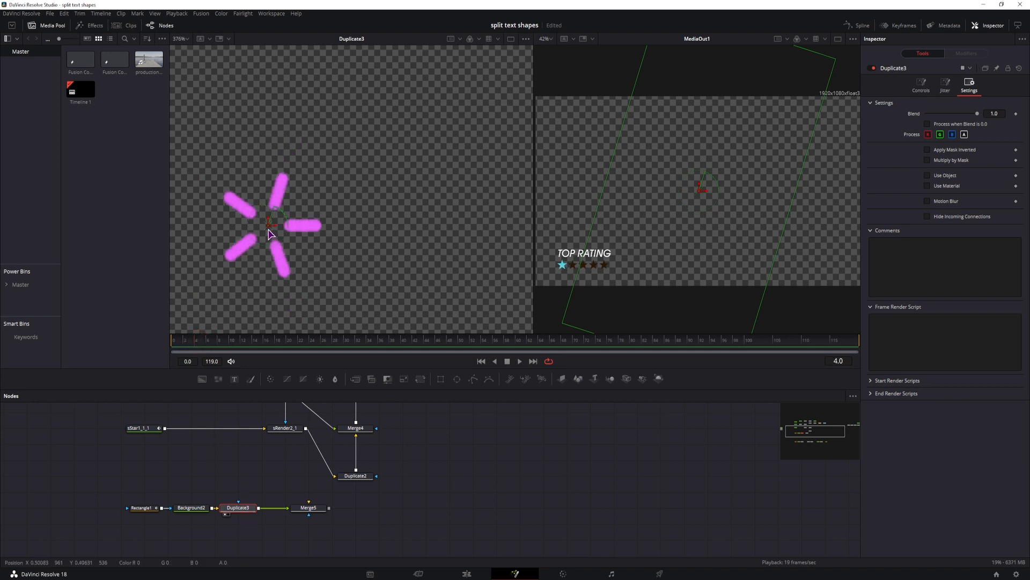
Step: Set the angle of Duplicate3 to 360/5 so the lines are spread evenly around the center
{"action": "left_click", "coordinate": [919, 87]}
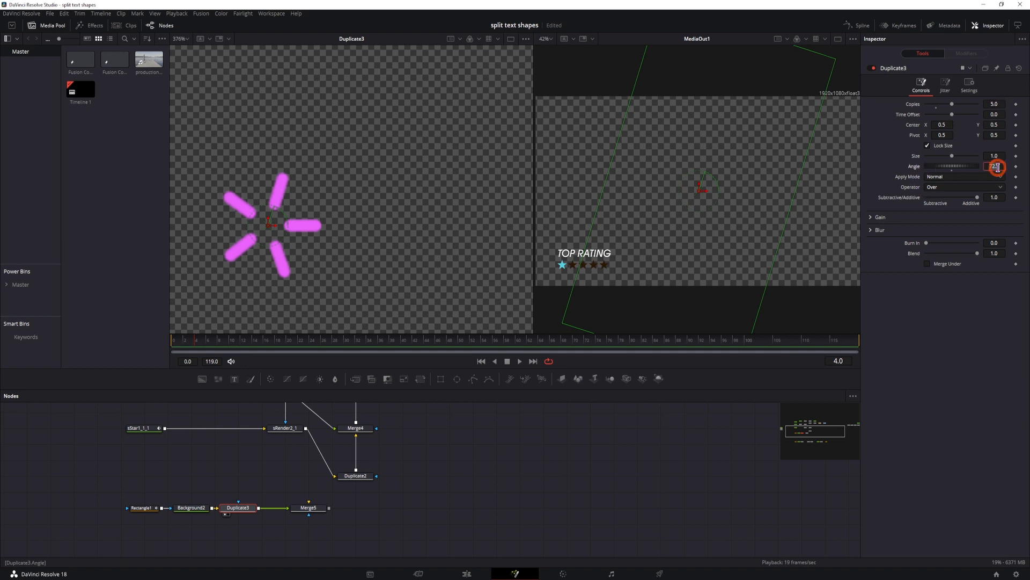
{"action": "type", "text": "360/"}
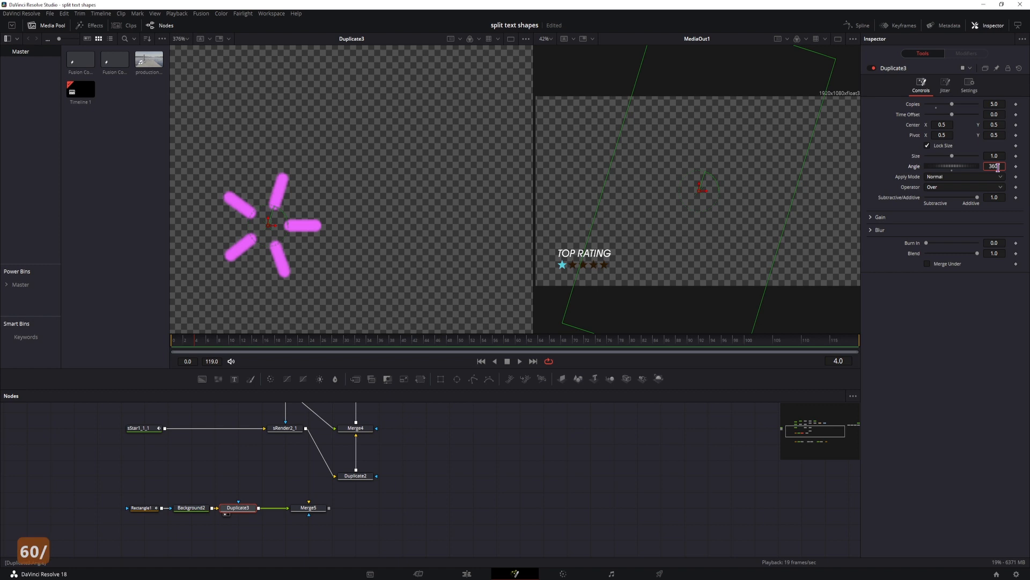
{"action": "type", "text": "5"}
{"action": "key", "text": "Return"}
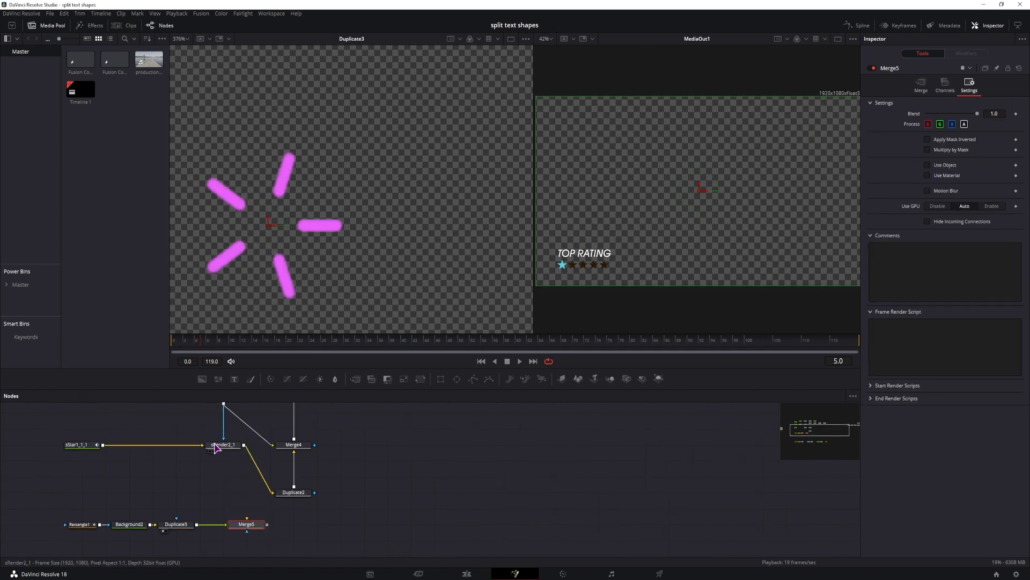
Step: Reroute sRender2_1's output from Duplicate2 into Merge5 and preview the star combined with the burst lines
{"action": "left_click", "coordinate": [217, 450]}
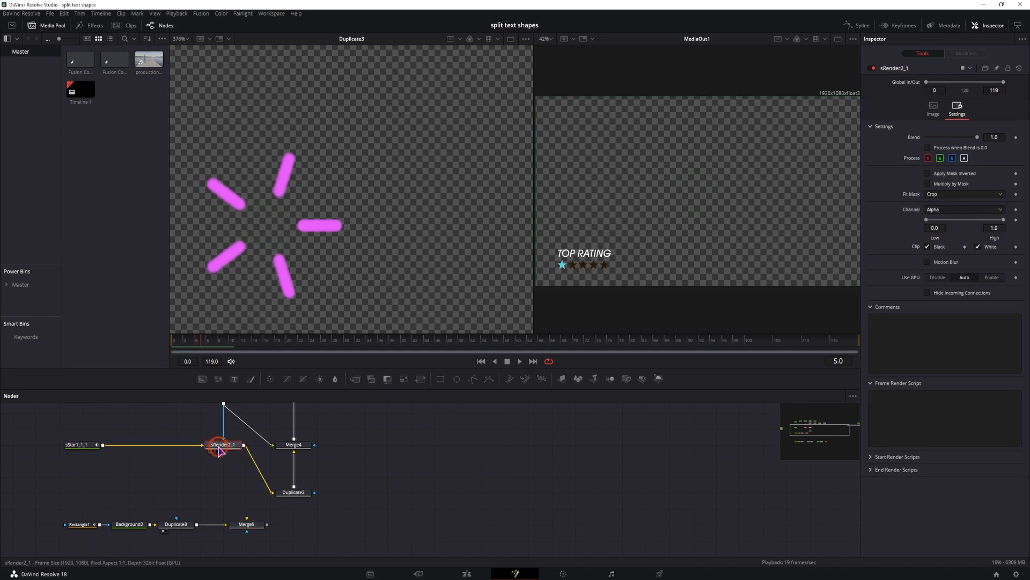
{"action": "key", "text": "1"}
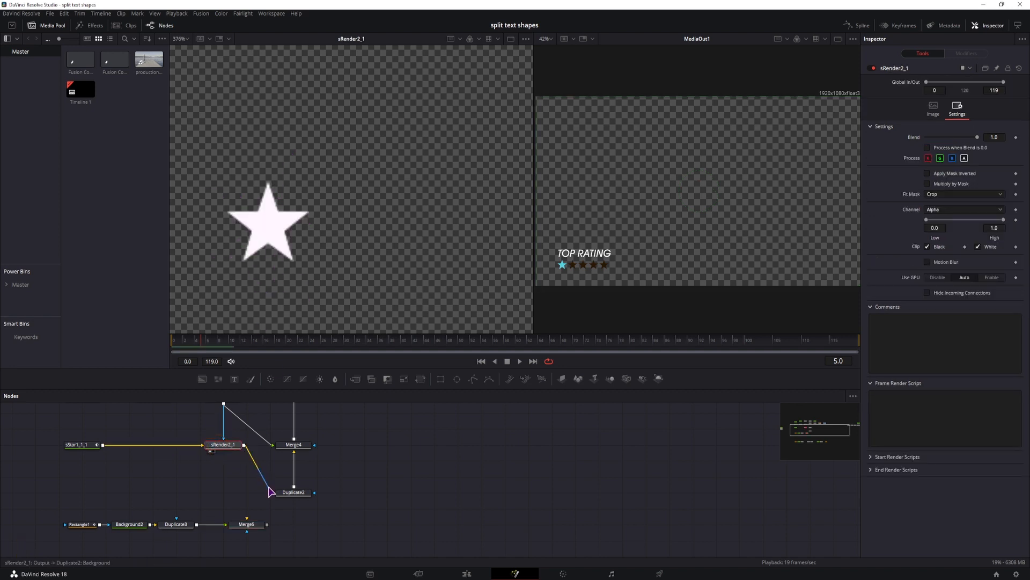
{"action": "left_click_drag", "start_coordinate": [273, 492], "coordinate": [248, 524]}
{"action": "left_click", "coordinate": [252, 525]}
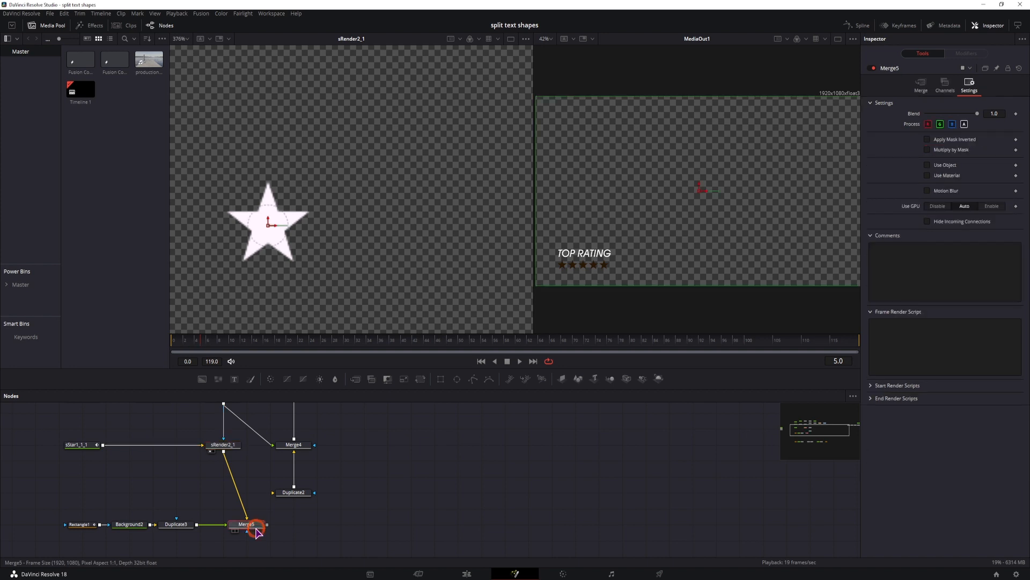
{"action": "key", "text": "1"}
{"action": "mouse_move", "coordinate": [202, 343]}
{"action": "left_mouse_down"}
{"action": "mouse_move", "coordinate": [180, 342]}
{"action": "mouse_move", "coordinate": [194, 343]}
{"action": "left_mouse_up"}
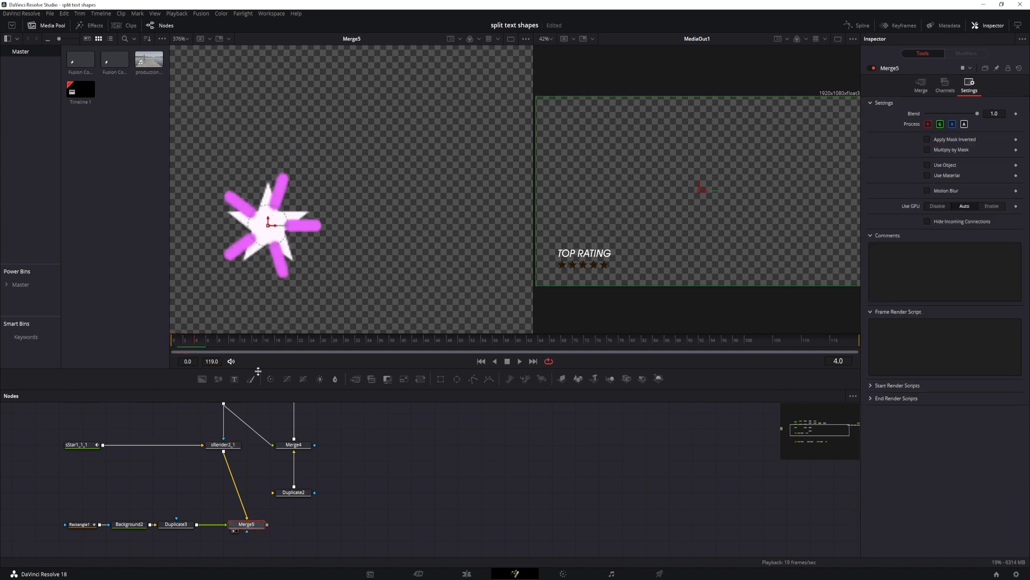
Step: Swap the foreground and background inputs of Merge5 so the star sits above the lines, and scrub through the burst
{"action": "left_click", "coordinate": [248, 530]}
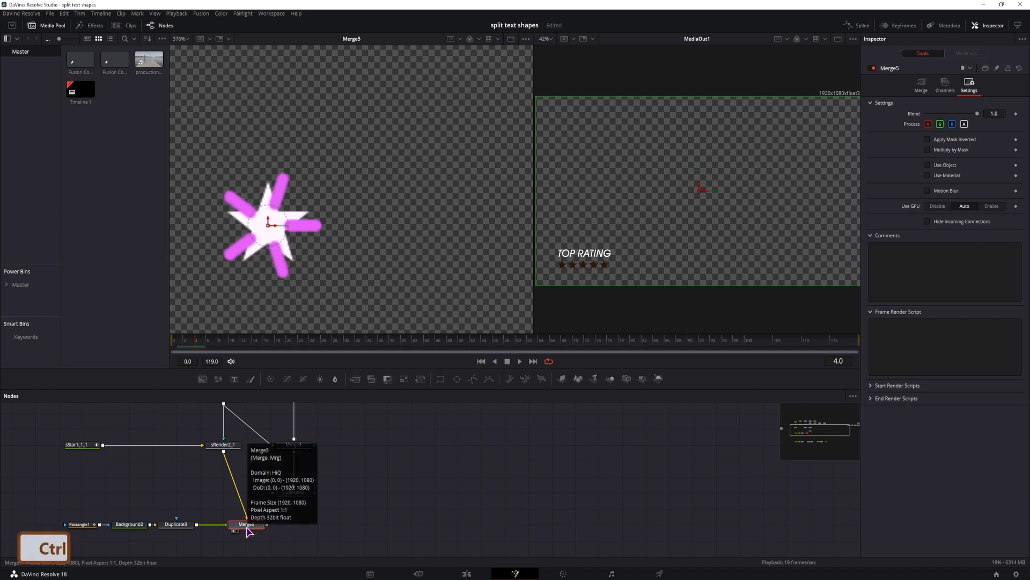
{"action": "key", "text": "ctrl+t"}
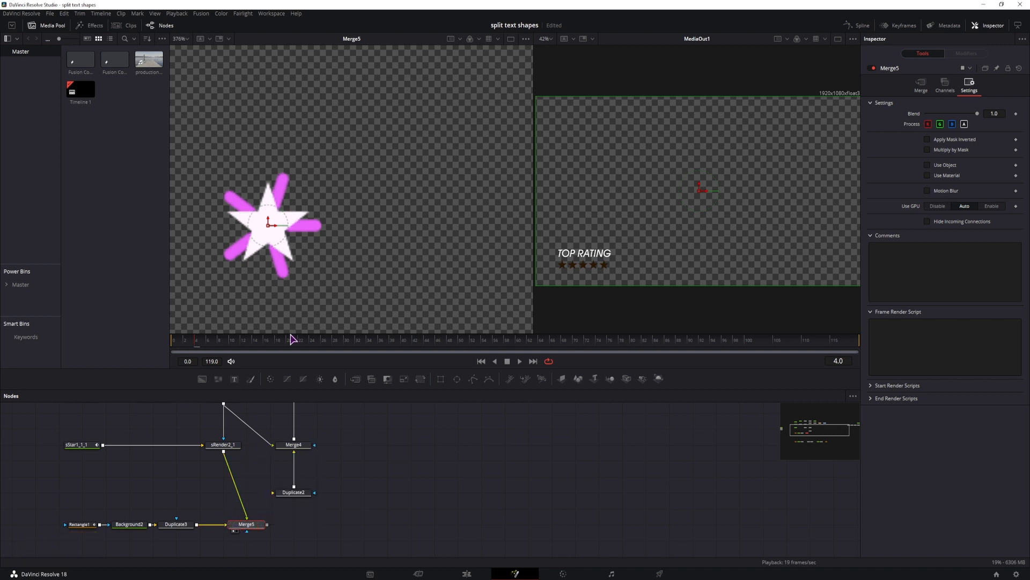
{"action": "mouse_move", "coordinate": [201, 341]}
{"action": "left_mouse_down"}
{"action": "mouse_move", "coordinate": [180, 342]}
{"action": "mouse_move", "coordinate": [233, 347]}
{"action": "mouse_move", "coordinate": [187, 351]}
{"action": "mouse_move", "coordinate": [208, 352]}
{"action": "left_mouse_up"}
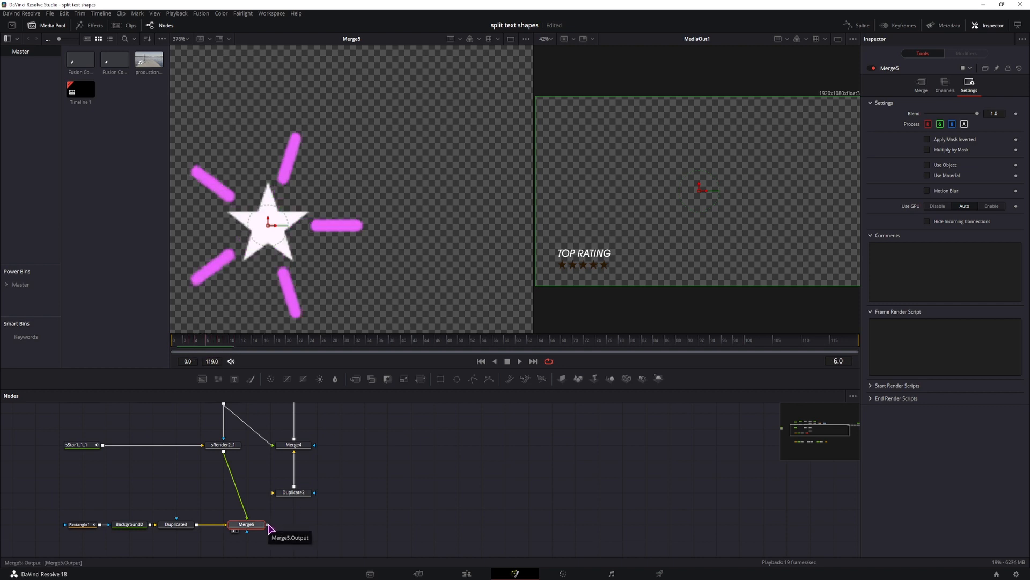
Step: Connect Merge5's output to Duplicate2 and set Duplicate2's number of copies to 4
{"action": "left_click_drag", "start_coordinate": [268, 529], "coordinate": [275, 495]}
{"action": "left_click", "coordinate": [291, 492]}
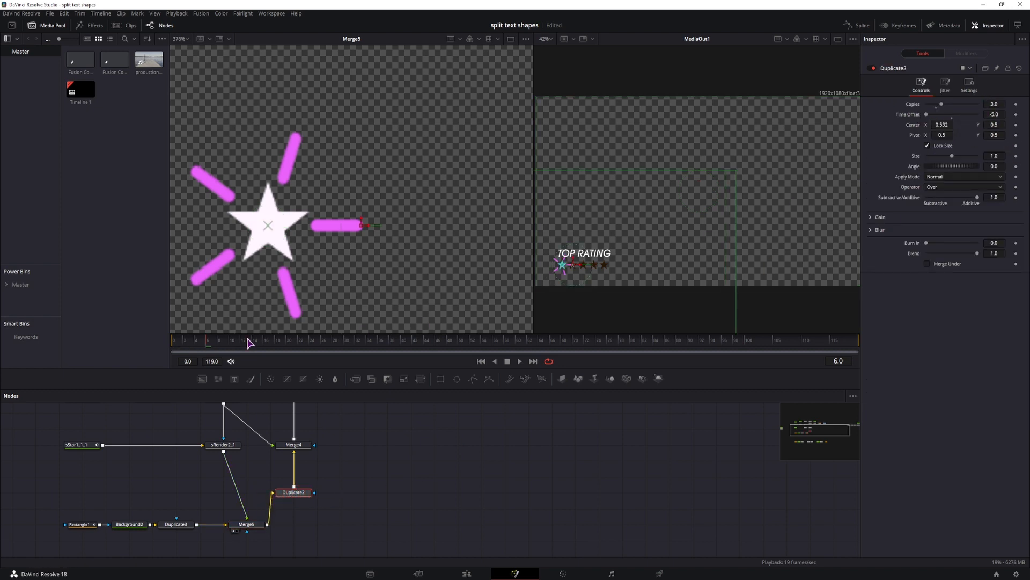
{"action": "left_click", "coordinate": [998, 104]}
{"action": "type", "text": "4"}
{"action": "key", "text": "Return"}
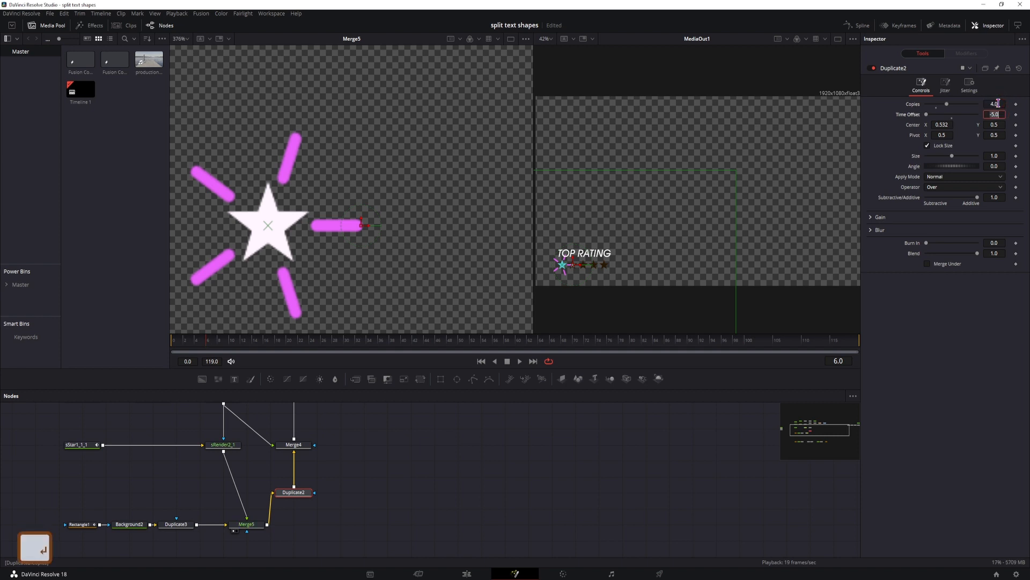
Step: Play back a close-up of the final output from frame 0 to check the burst on each star
{"action": "mouse_move", "coordinate": [179, 341]}
{"action": "left_mouse_down"}
{"action": "mouse_move", "coordinate": [323, 348]}
{"action": "mouse_move", "coordinate": [178, 355]}
{"action": "left_mouse_up"}
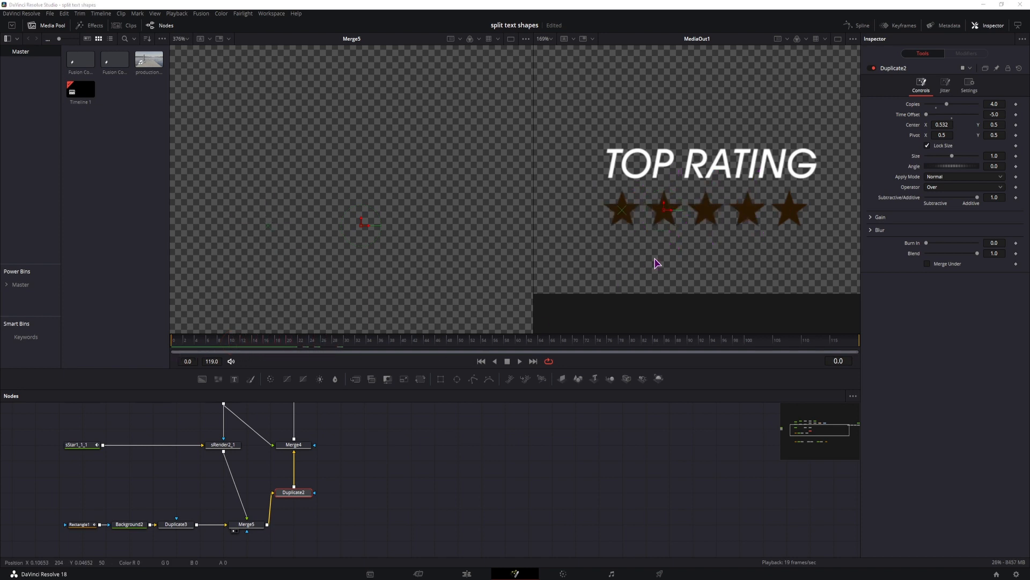
{"action": "key", "text": "space"}
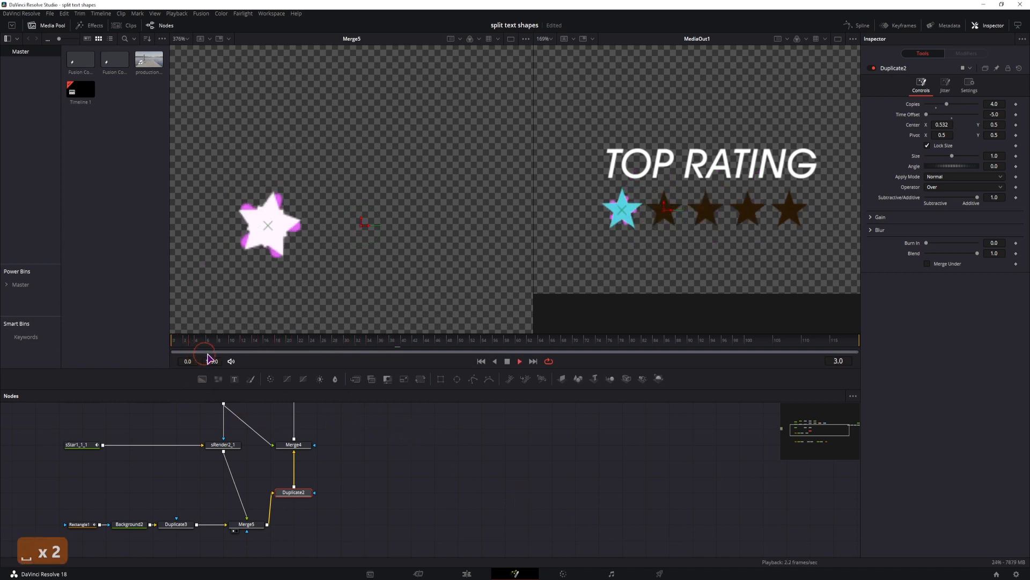
{"action": "key", "text": "space"}
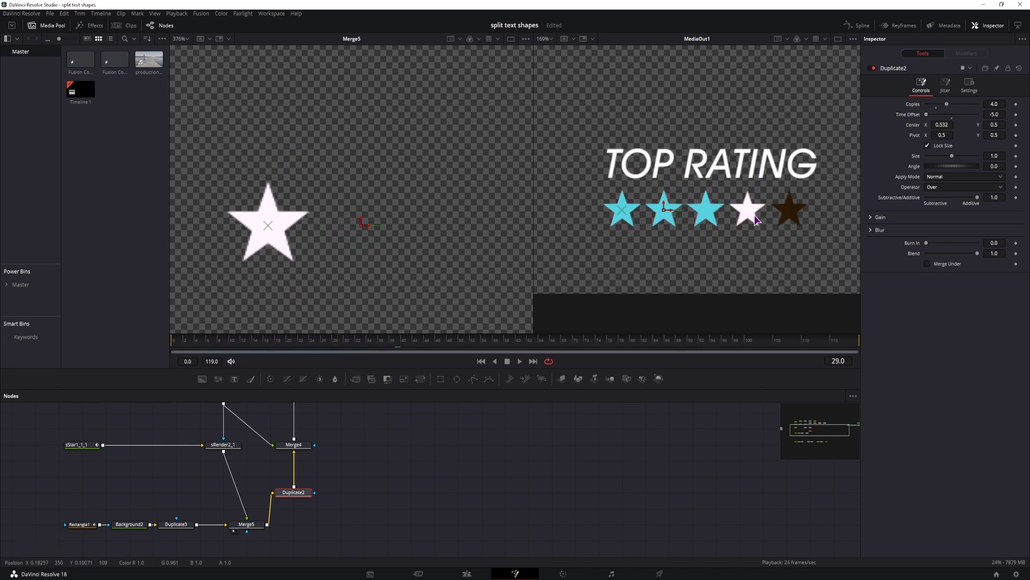
Step: Align Merge5 beneath sRender2_1 and move Duplicate2 farther away to make room between the two nodes
{"action": "left_click_drag", "start_coordinate": [181, 495], "coordinate": [192, 475]}
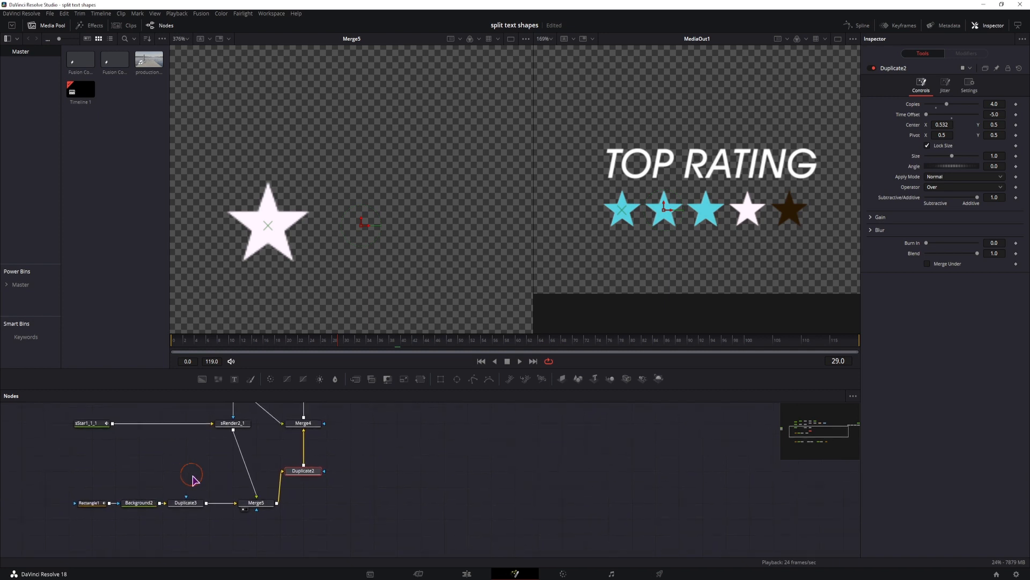
{"action": "left_click", "coordinate": [102, 440]}
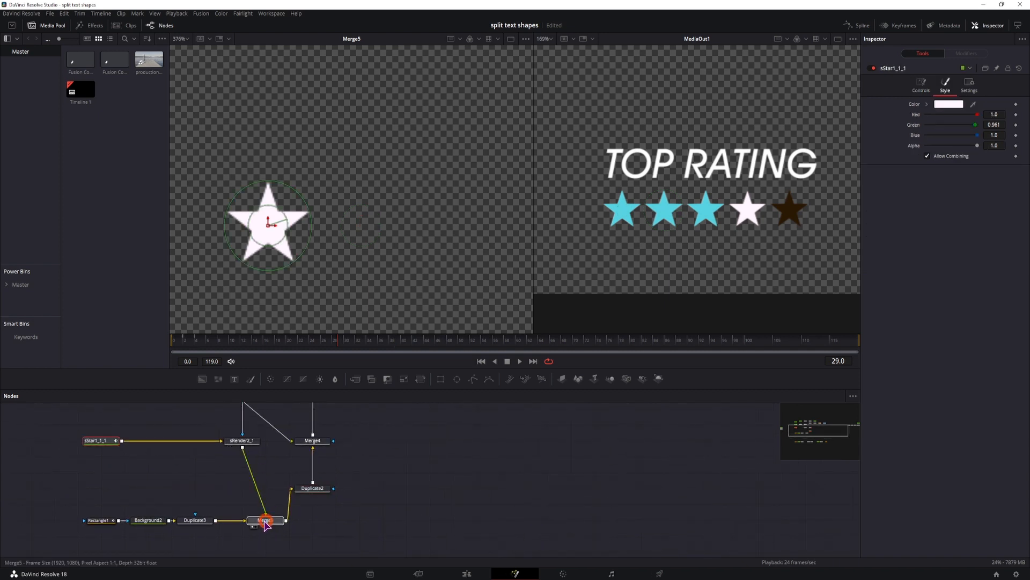
{"action": "left_click_drag", "start_coordinate": [275, 519], "coordinate": [252, 518]}
{"action": "left_click_drag", "start_coordinate": [300, 489], "coordinate": [346, 493]}
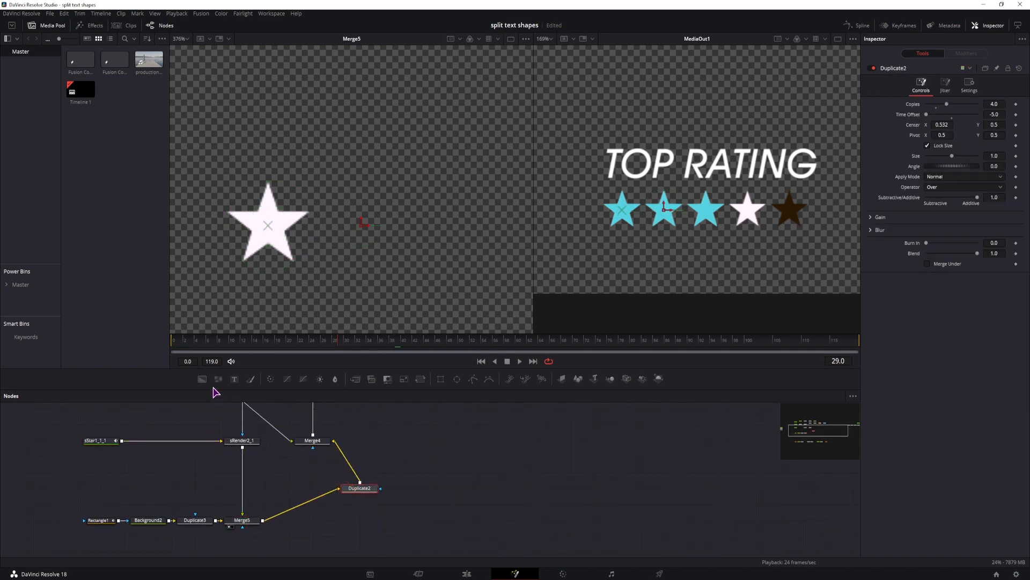
Step: Insert a Background masked by Merge5 before Duplicate2, set its red to 0.638 and green to 0.929, and adjust its blue
{"action": "left_click_drag", "start_coordinate": [202, 378], "coordinate": [338, 488]}
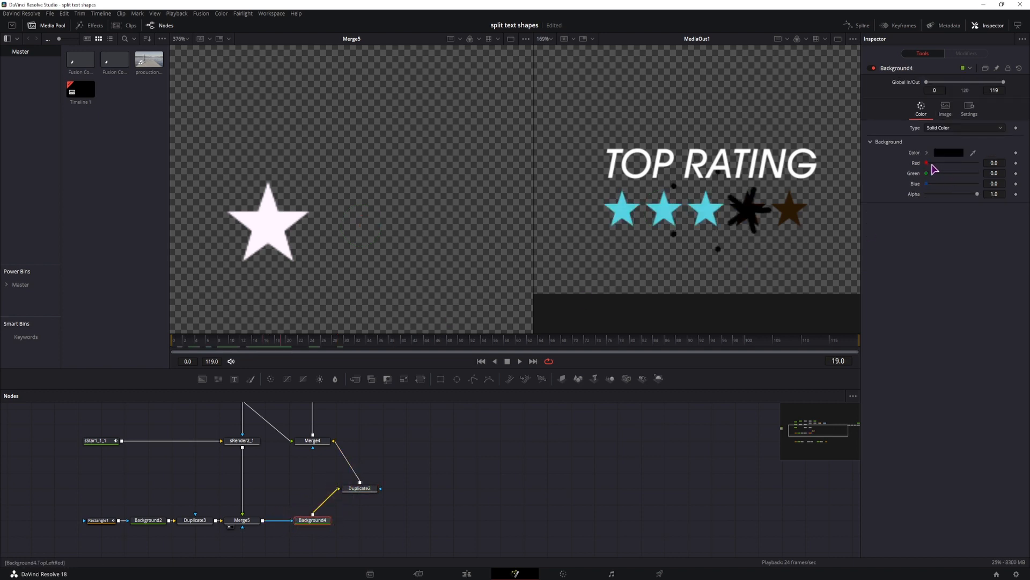
{"action": "left_click_drag", "start_coordinate": [927, 162], "coordinate": [976, 173]}
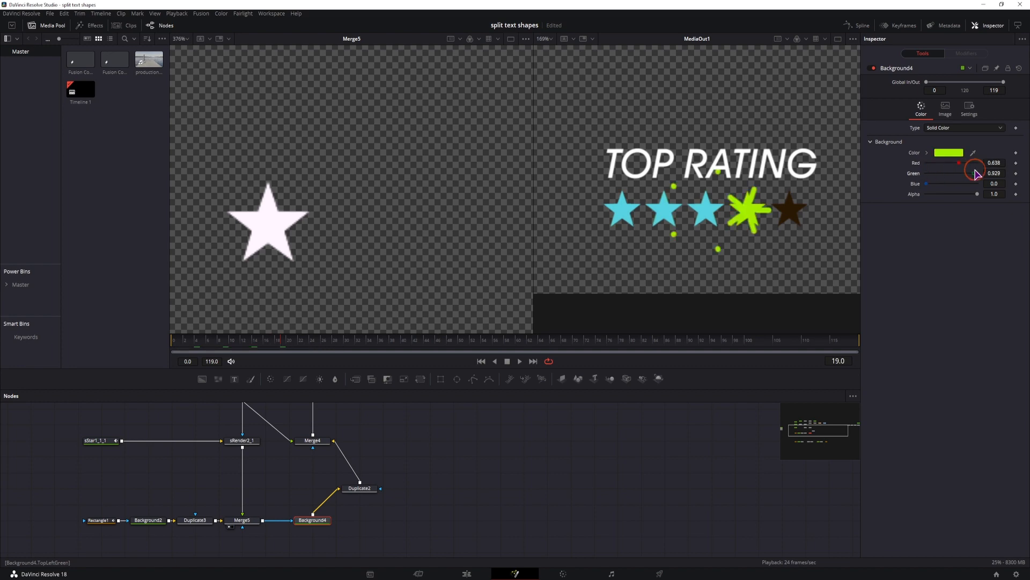
{"action": "left_click", "coordinate": [961, 184]}
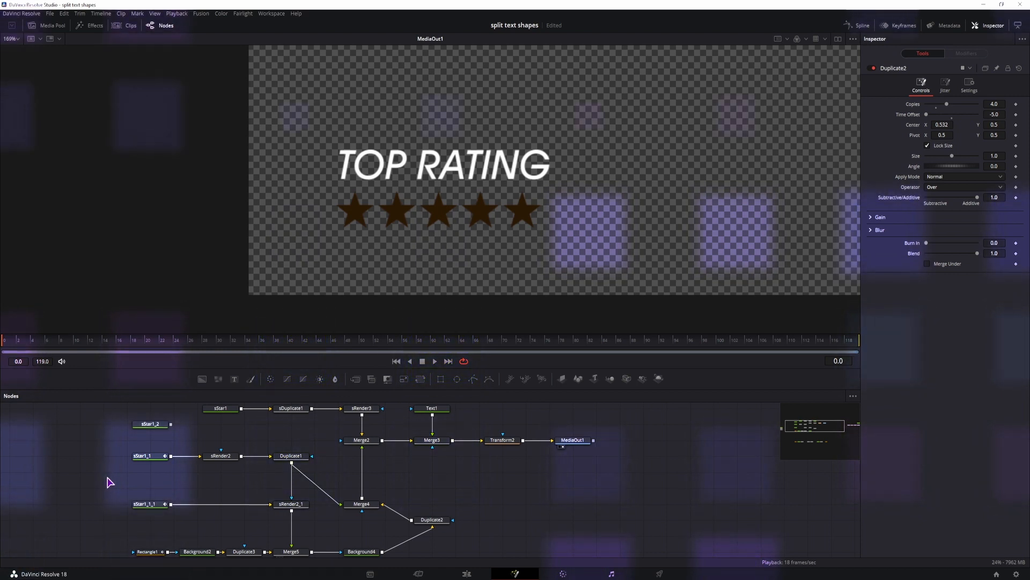
Step: Set the number of copies in Duplicate2 to 2 and scrub through the start of the animation
{"action": "left_click_drag", "start_coordinate": [7, 341], "coordinate": [168, 350]}
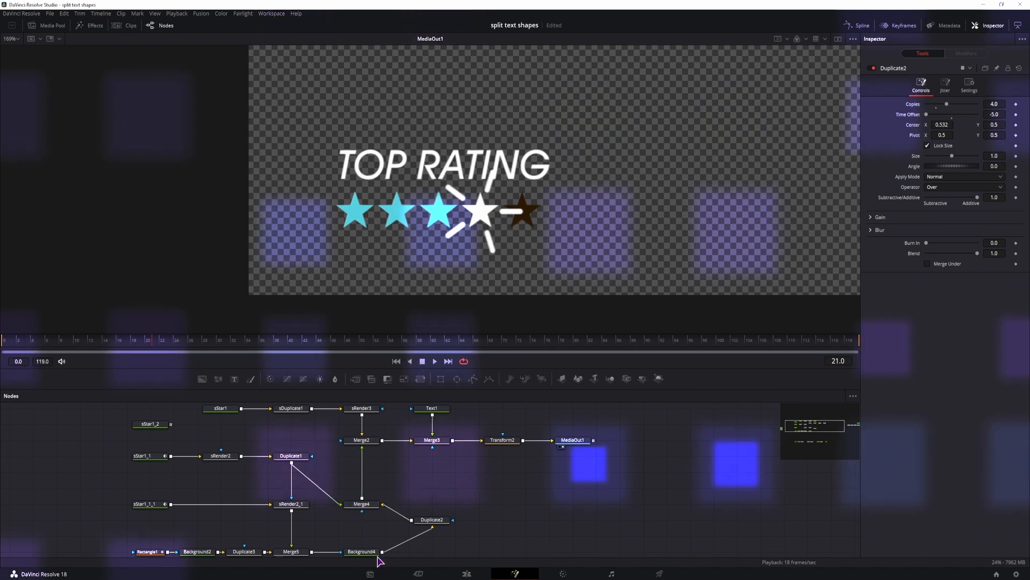
{"action": "left_click", "coordinate": [429, 520]}
{"action": "left_click", "coordinate": [995, 104]}
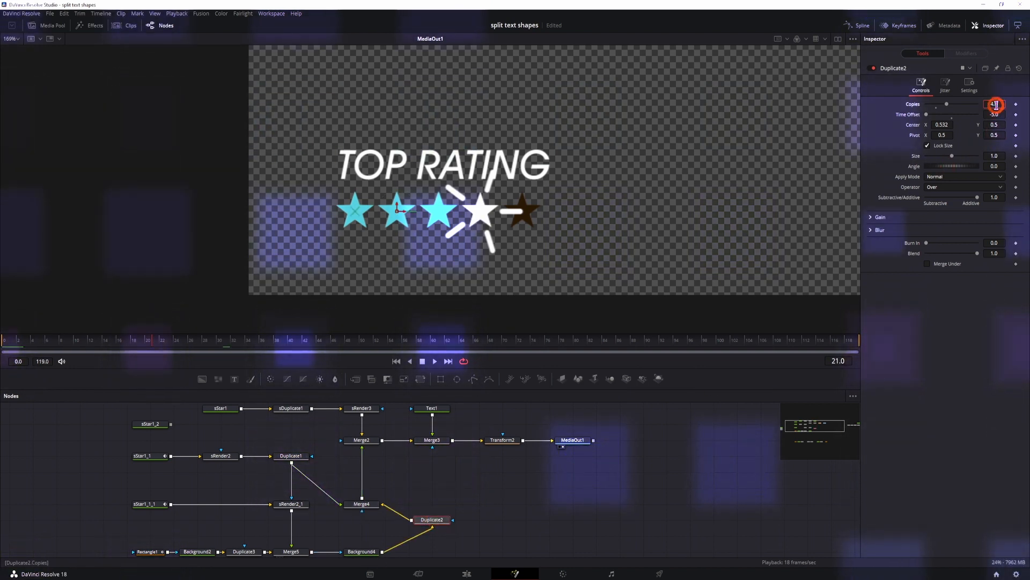
{"action": "type", "text": "2"}
{"action": "key", "text": "Return"}
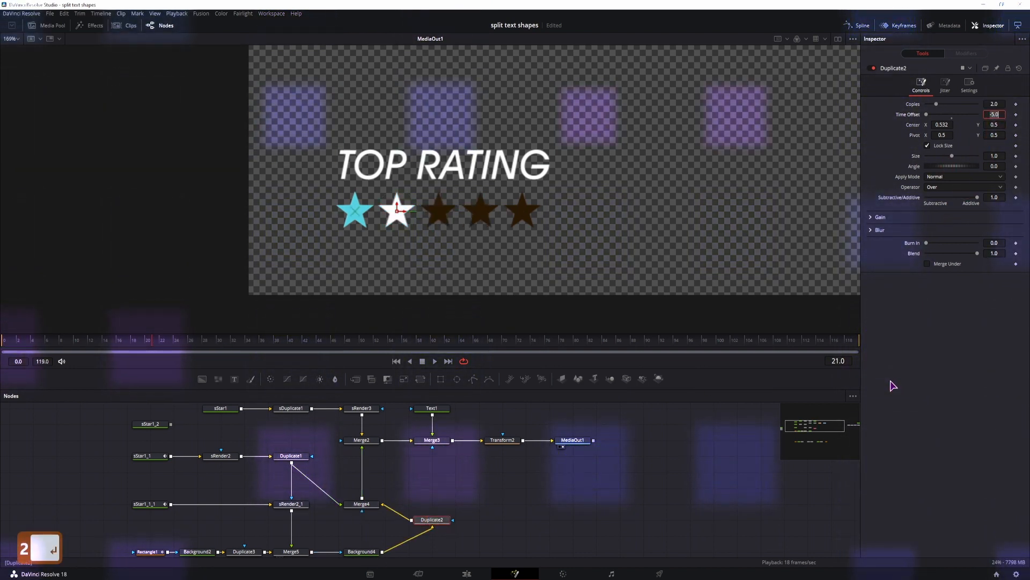
{"action": "left_click_drag", "start_coordinate": [62, 339], "coordinate": [140, 351]}
{"action": "left_click", "coordinate": [78, 345]}
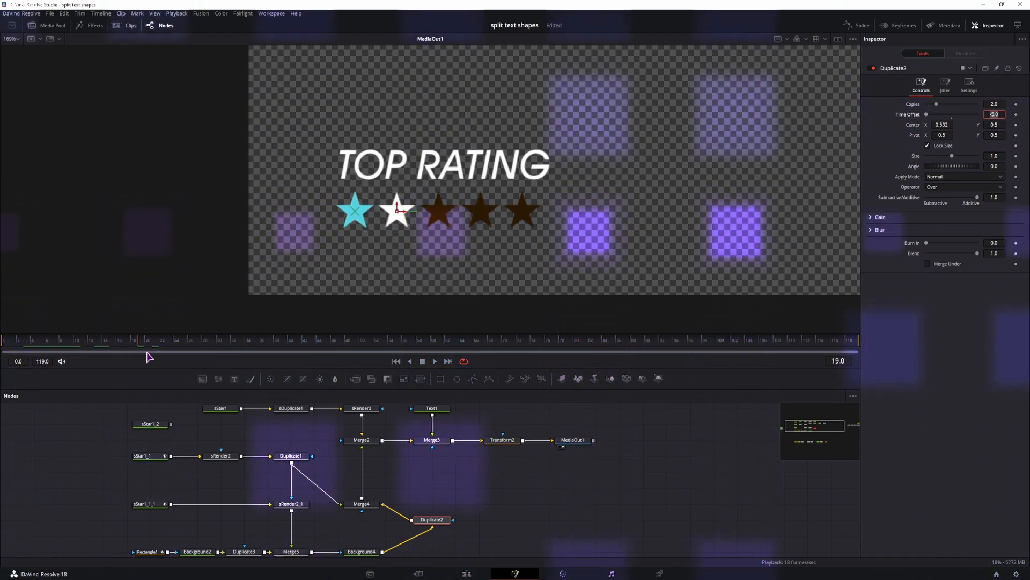